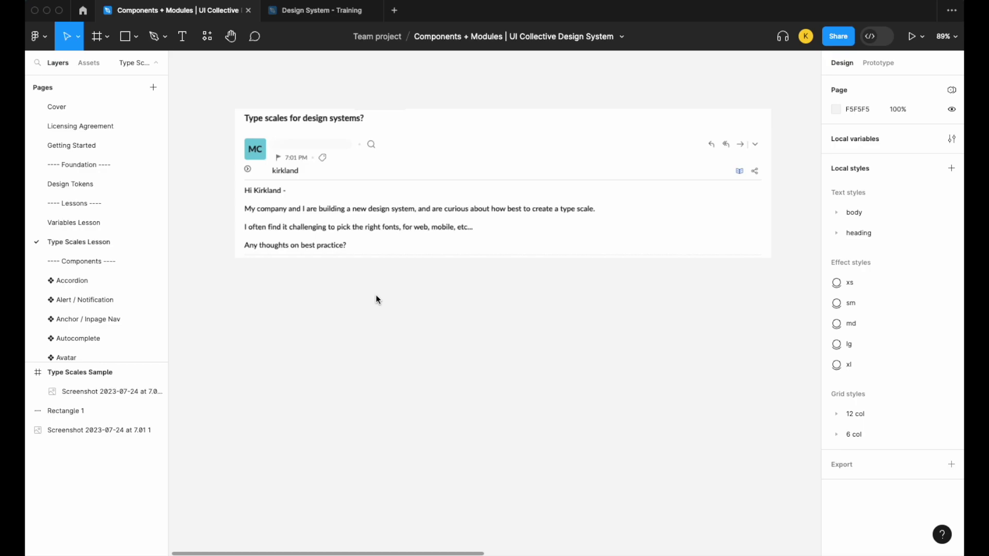
Step: Review the Type Scales Sample frame, then switch to typescale.com in Chrome
{"action": "key", "text": "n"}
{"action": "scroll", "coordinate": [461, 273], "scroll_direction": "up", "scroll_amount": 5}
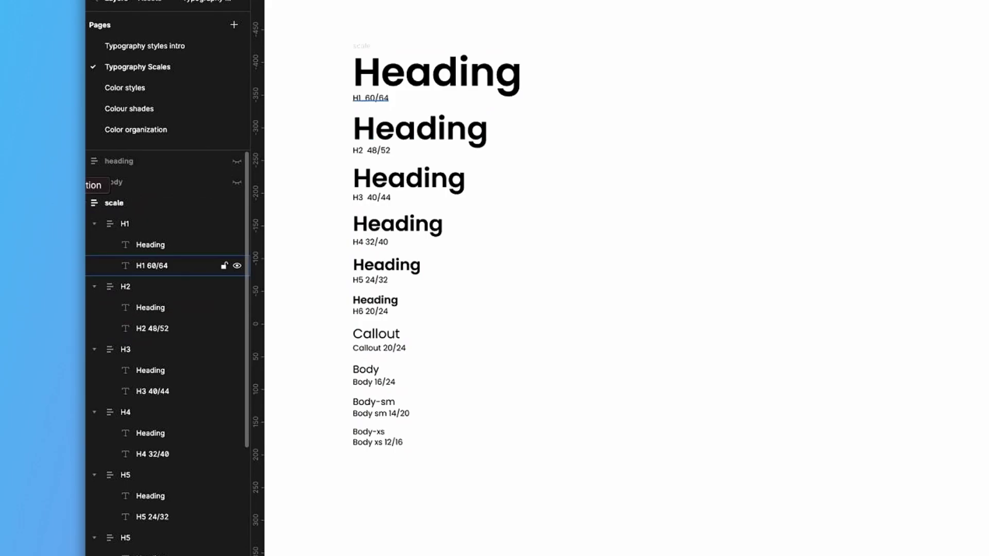
{"action": "left_click", "coordinate": [10, 157]}
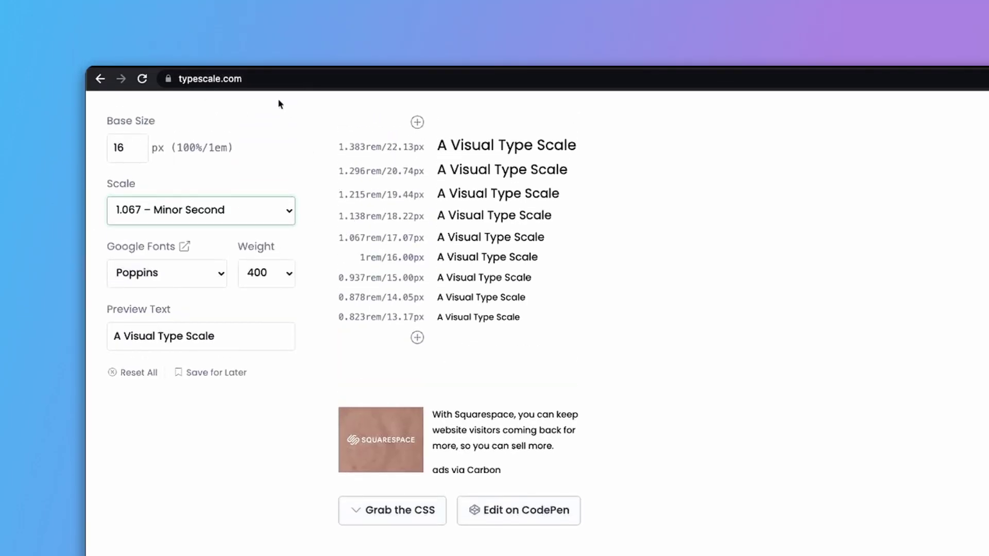
{"action": "left_click", "coordinate": [128, 144]}
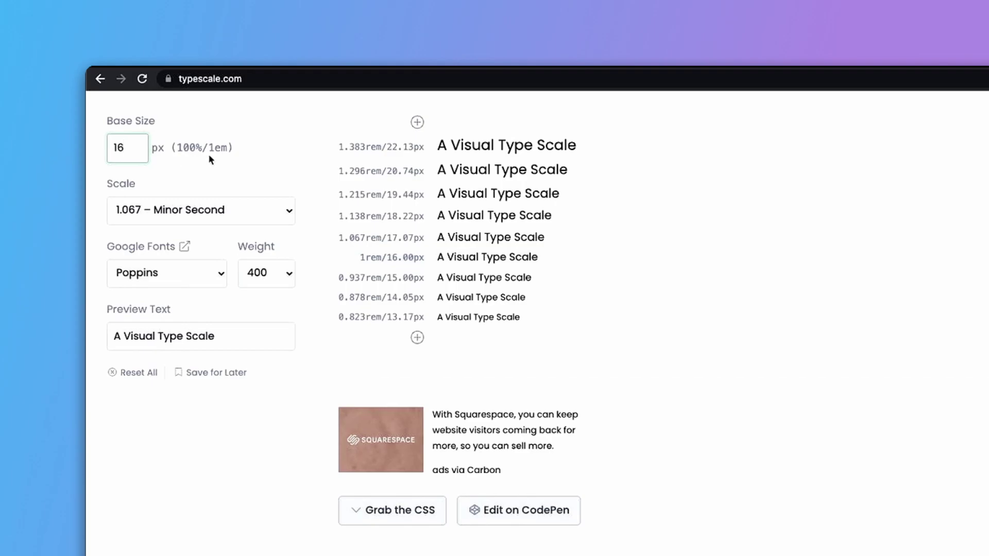
{"action": "key", "text": "BackSpace"}
{"action": "key", "text": "BackSpace"}
{"action": "type", "text": "18"}
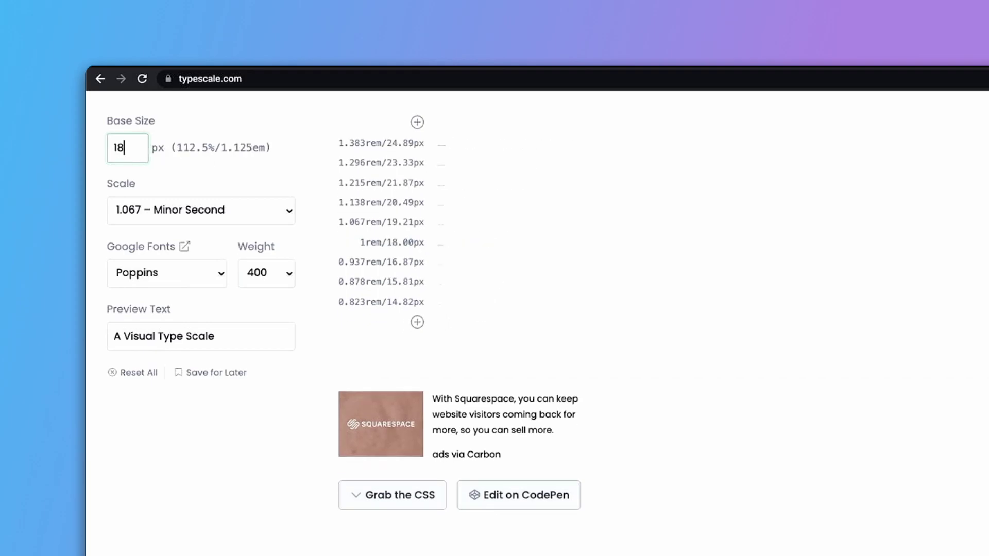
{"action": "left_click", "coordinate": [164, 165]}
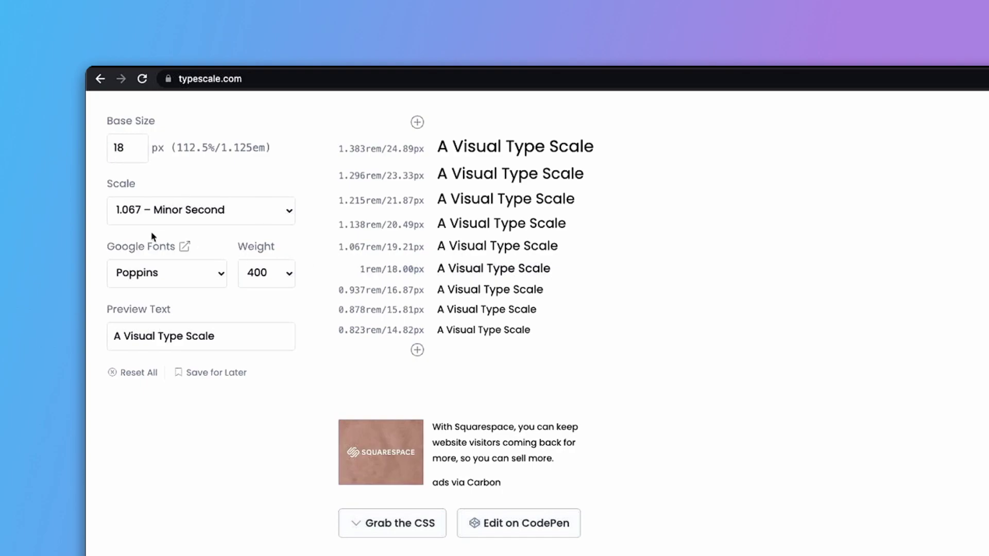
{"action": "left_click", "coordinate": [128, 148]}
{"action": "key", "text": "BackSpace"}
{"action": "type", "text": "6"}
{"action": "left_click", "coordinate": [242, 174]}
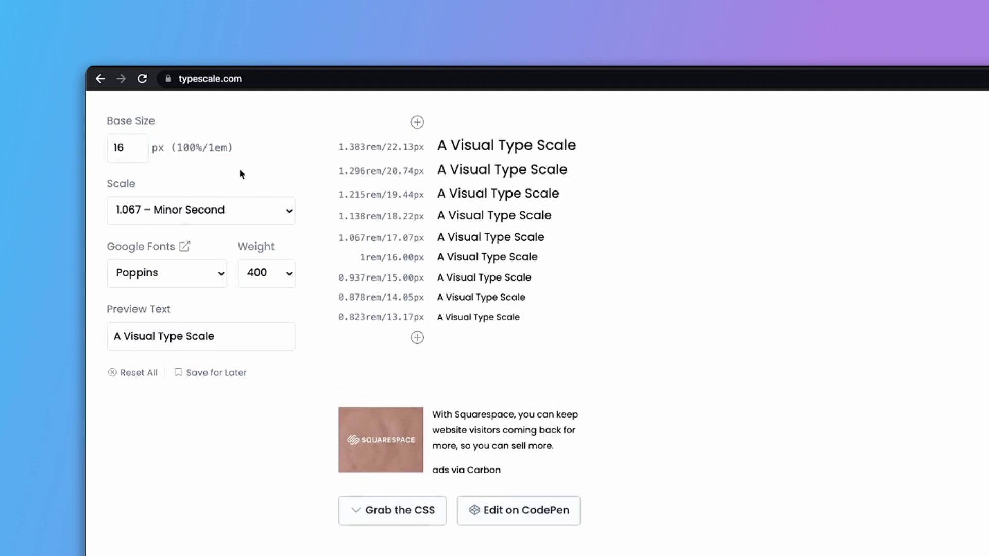
Step: Try the 1.200 Minor Third and 1.500 Perfect Fifth ratios, then apply a custom 1.32 ratio
{"action": "left_click", "coordinate": [203, 207]}
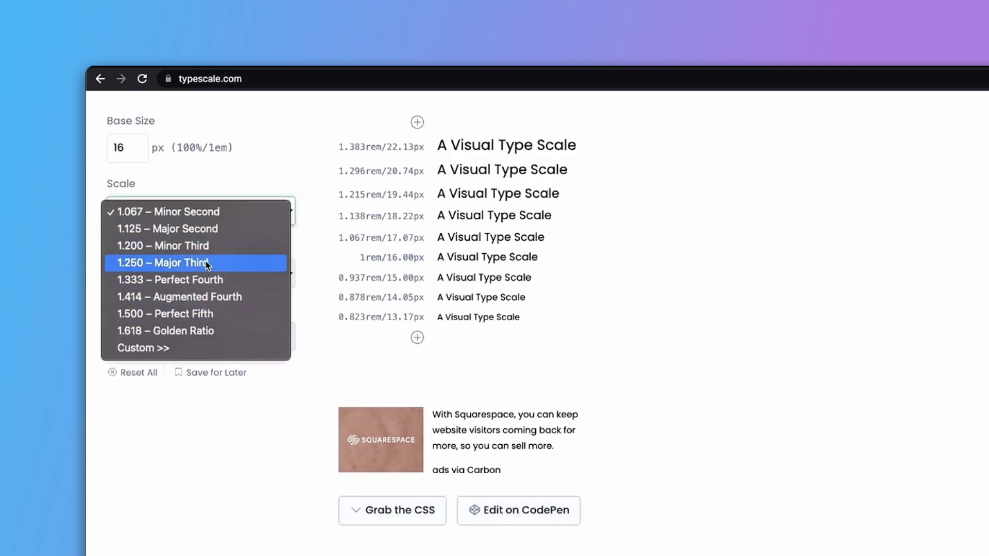
{"action": "left_click", "coordinate": [205, 246]}
{"action": "left_click", "coordinate": [202, 211]}
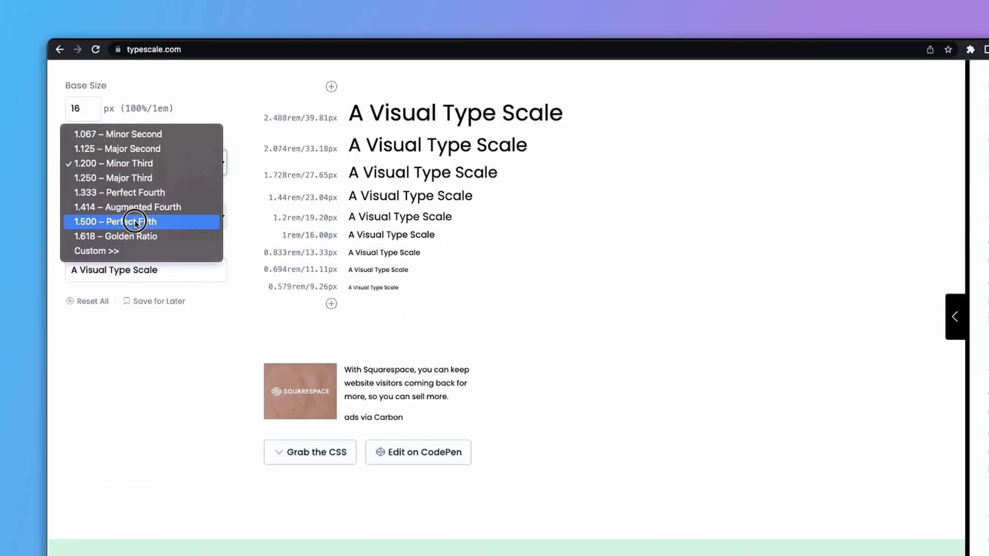
{"action": "left_click", "coordinate": [135, 221]}
{"action": "left_click", "coordinate": [155, 162]}
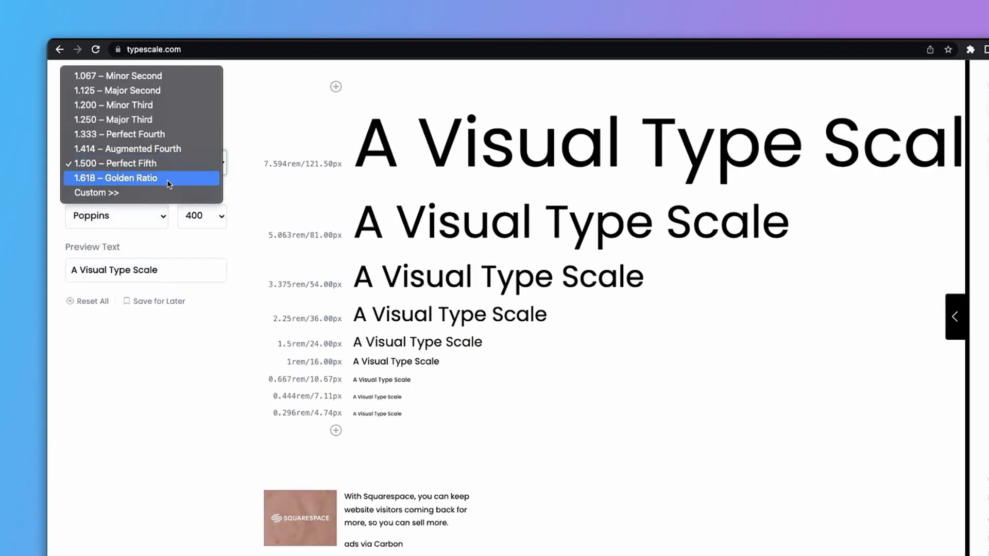
{"action": "left_click", "coordinate": [163, 193]}
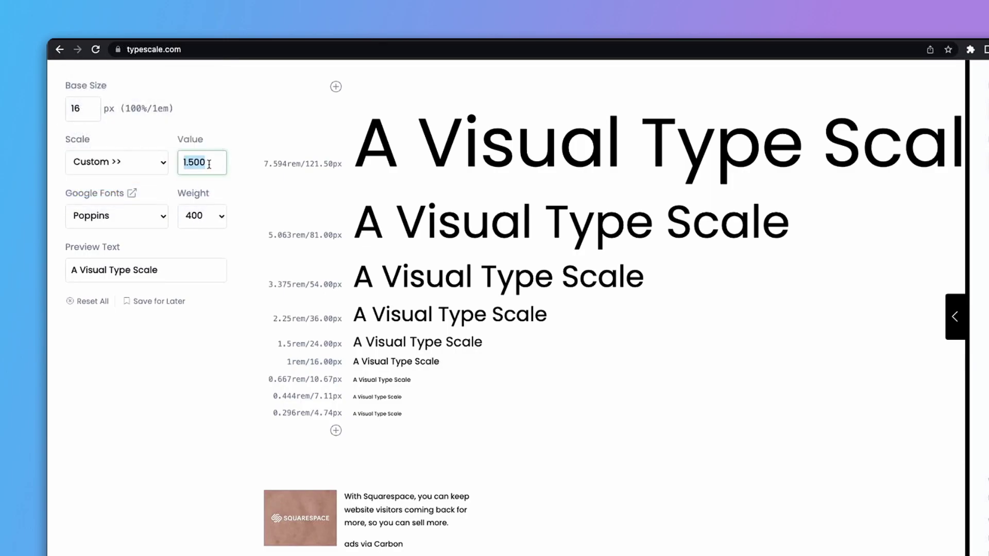
{"action": "type", "text": "1"}
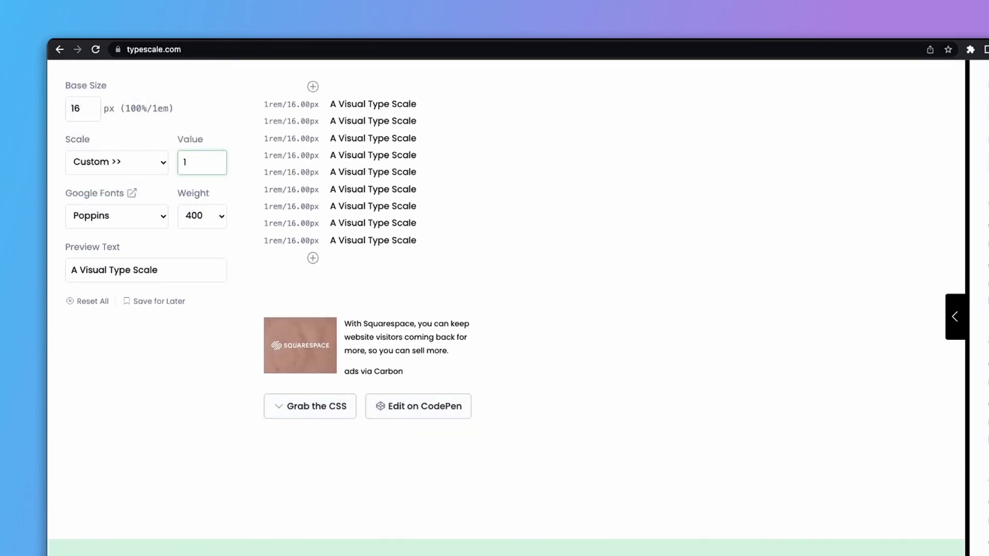
{"action": "type", "text": ".32"}
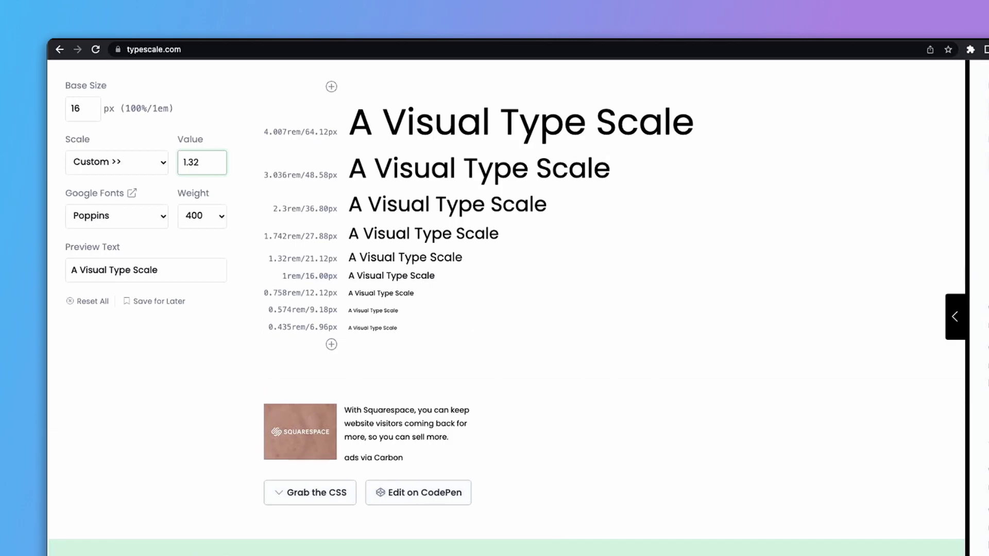
{"action": "left_click", "coordinate": [208, 115]}
Step: Keep Poppins at weight 400 and append 'new' to the preview text
{"action": "left_click", "coordinate": [142, 215]}
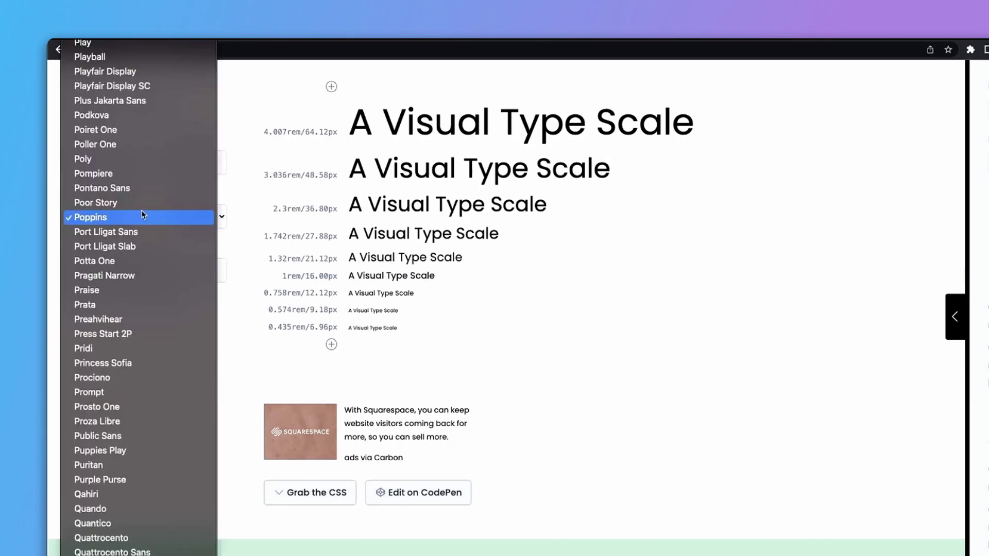
{"action": "left_click", "coordinate": [123, 217]}
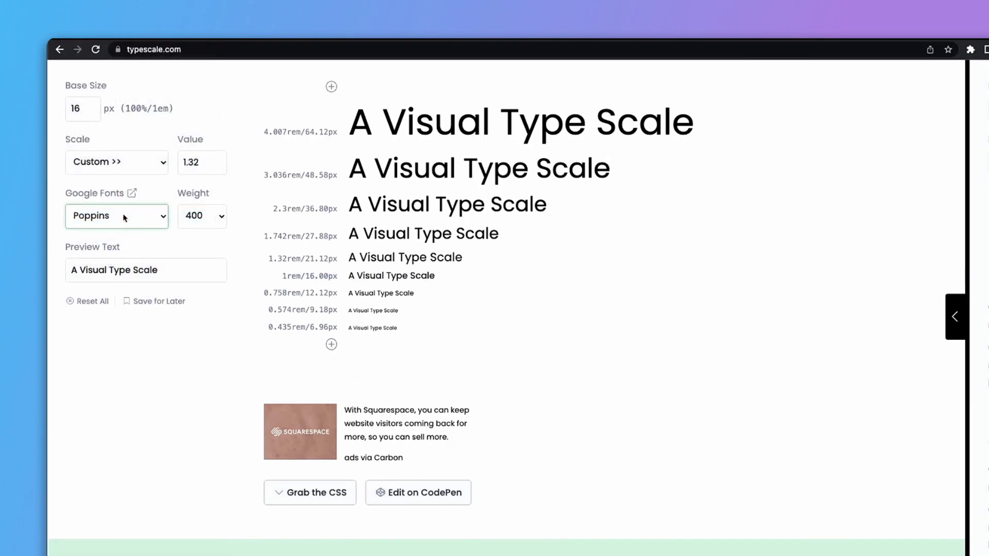
{"action": "left_click", "coordinate": [205, 223]}
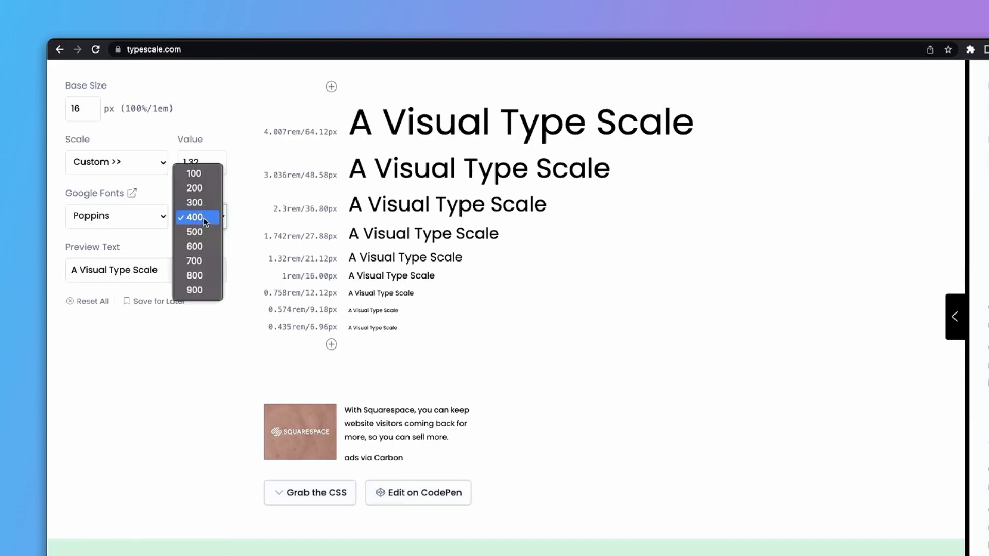
{"action": "left_click", "coordinate": [205, 222]}
{"action": "left_click", "coordinate": [183, 269]}
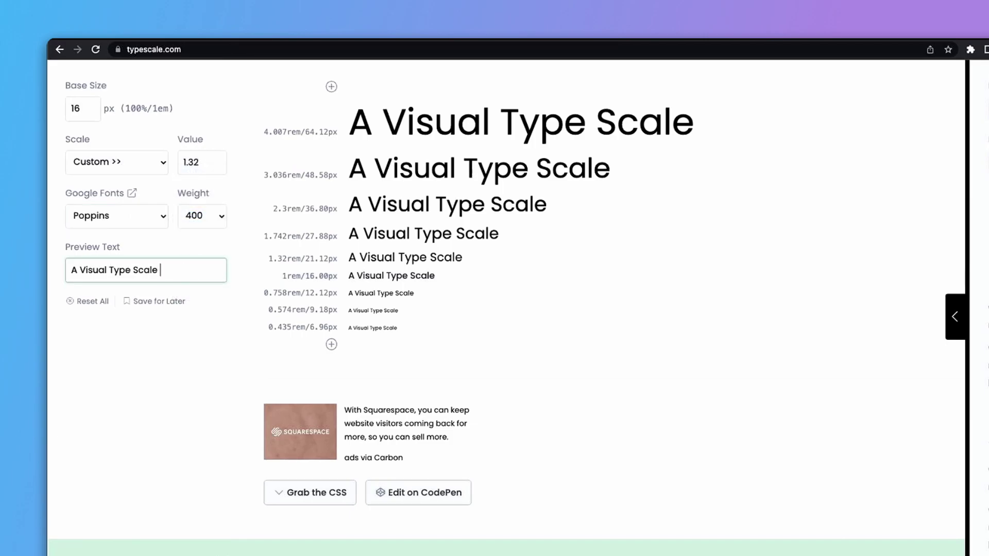
{"action": "type", "text": "new"}
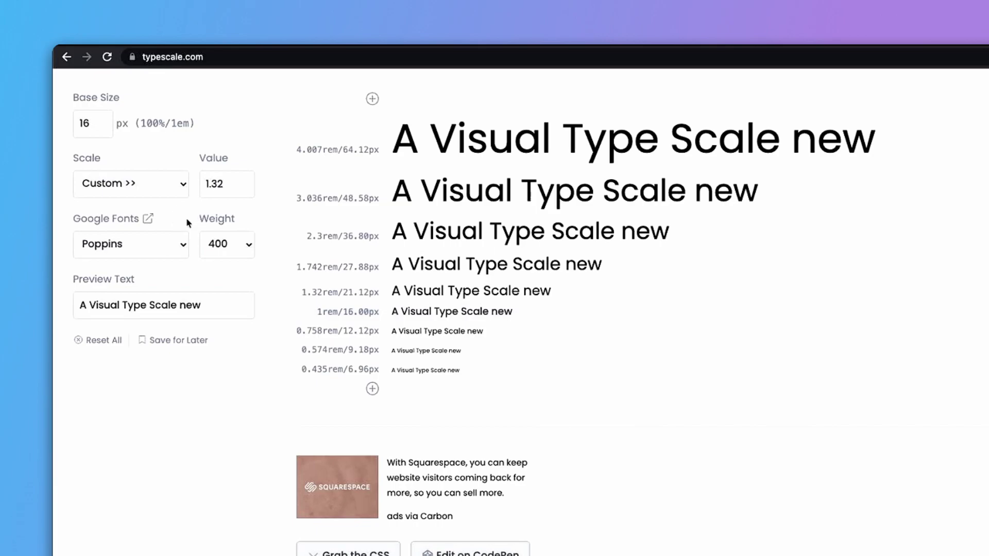
Step: Switch to the 1.250 Major Third ratio, add a larger top step, and return to Figma
{"action": "left_click", "coordinate": [178, 190]}
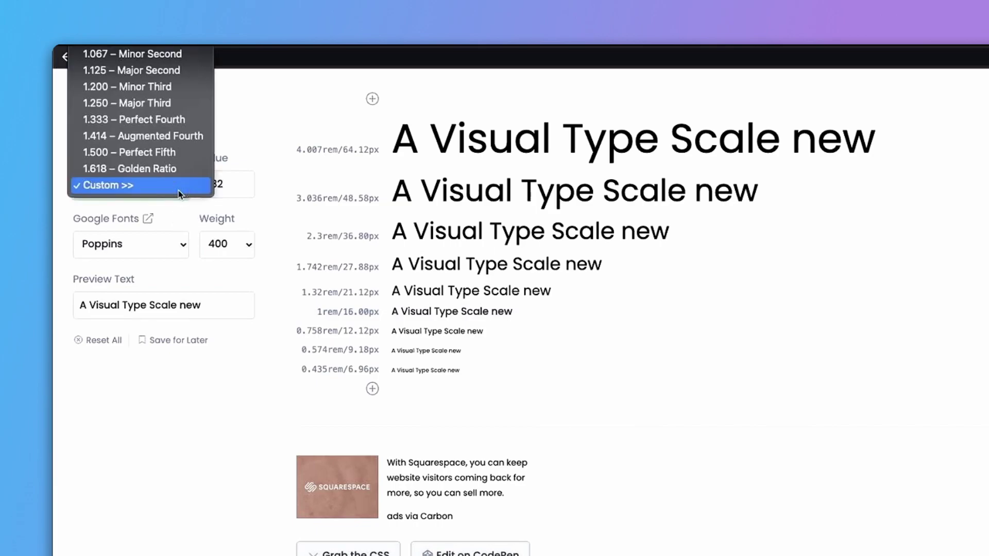
{"action": "left_click", "coordinate": [175, 102]}
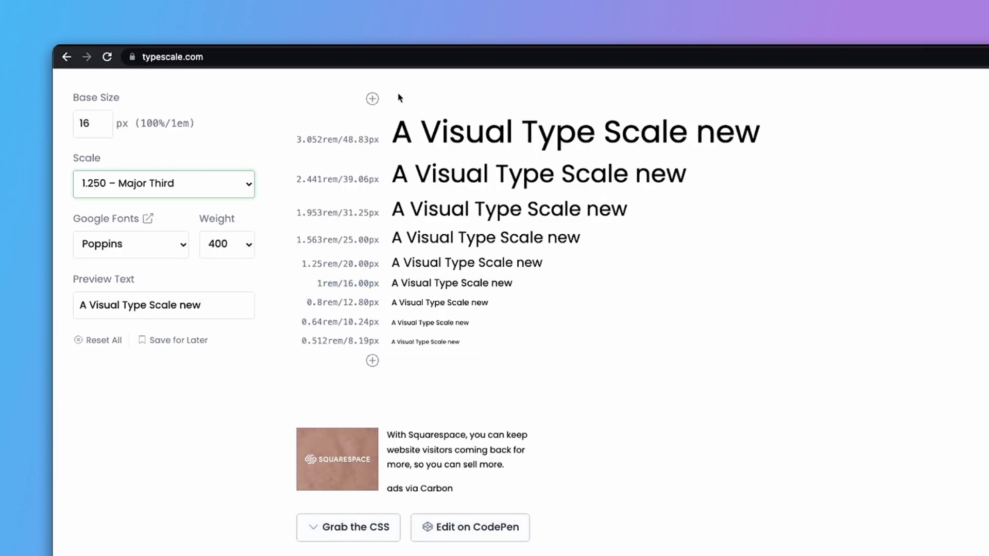
{"action": "left_click", "coordinate": [373, 99]}
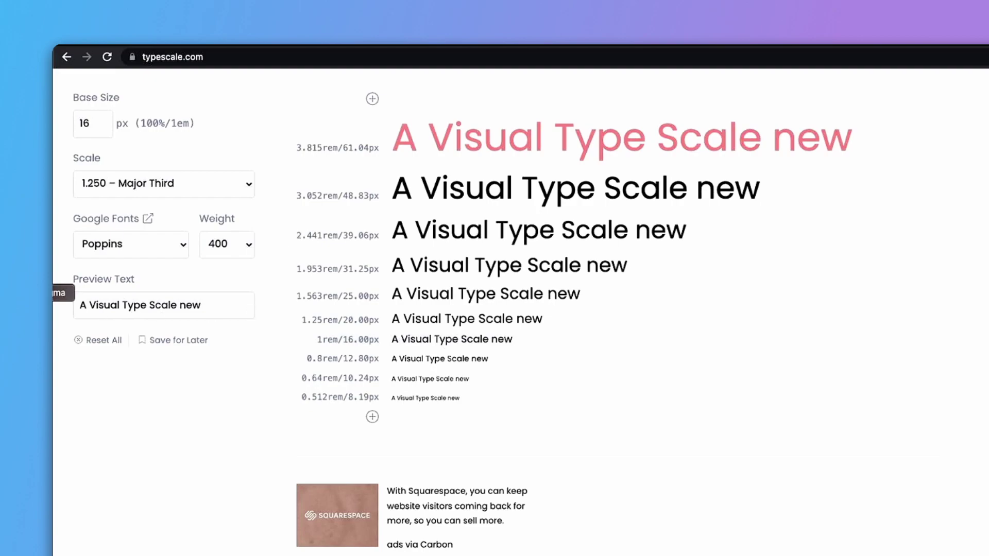
{"action": "left_click", "coordinate": [4, 292]}
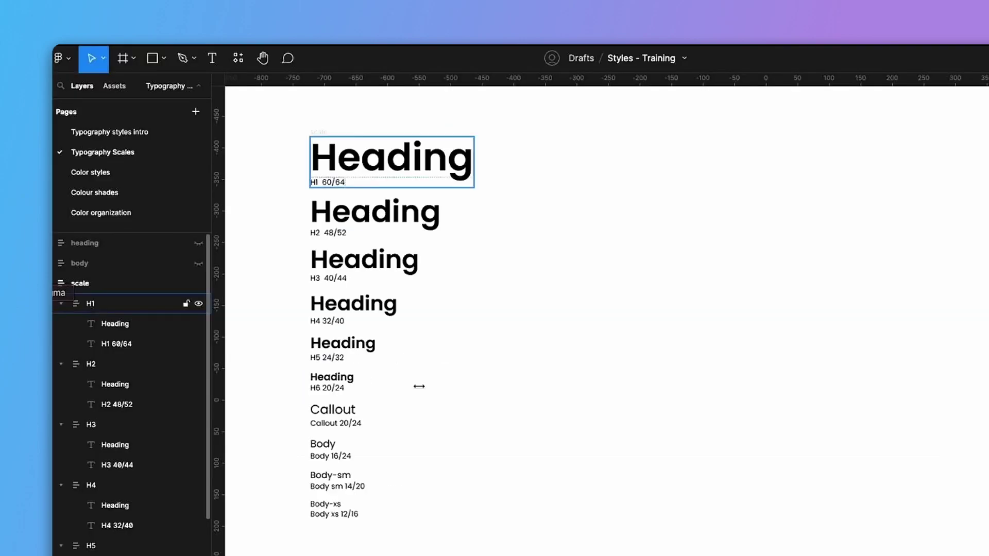
{"action": "left_click", "coordinate": [333, 449]}
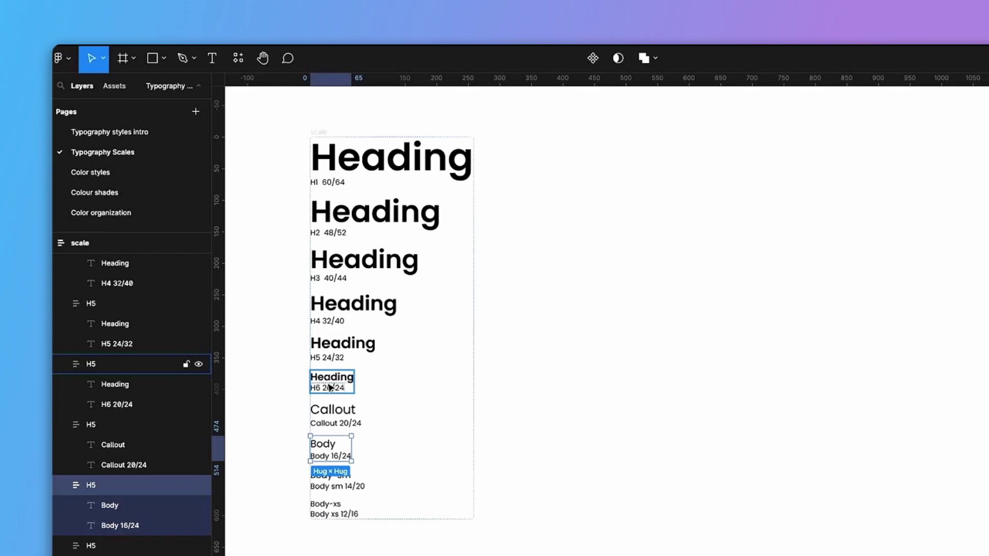
{"action": "left_click", "coordinate": [4, 239]}
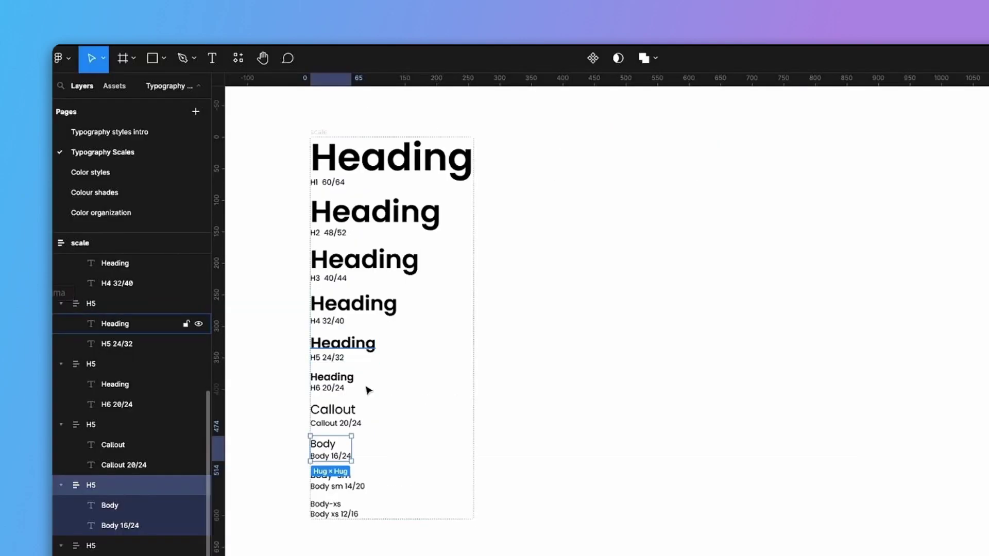
{"action": "left_click", "coordinate": [336, 354]}
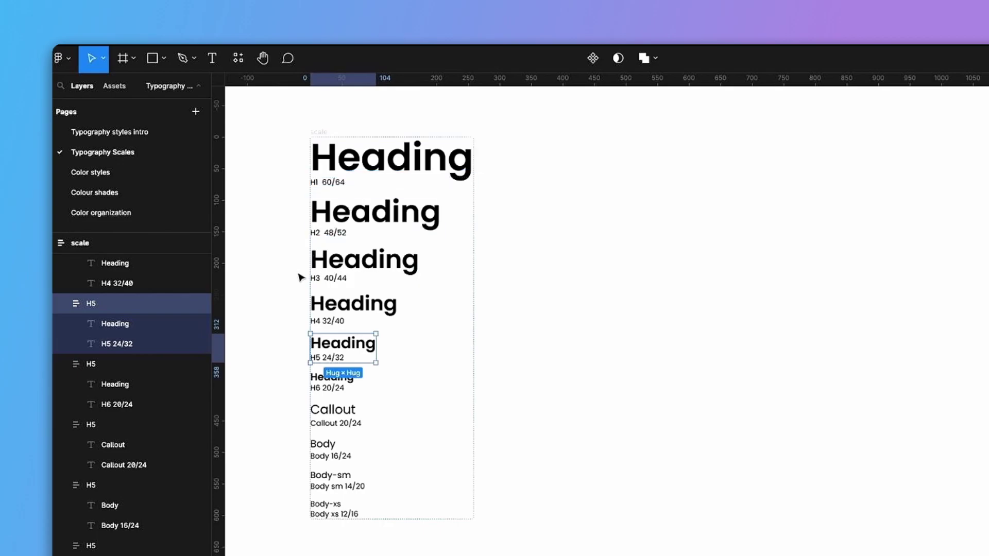
{"action": "left_click", "coordinate": [53, 240]}
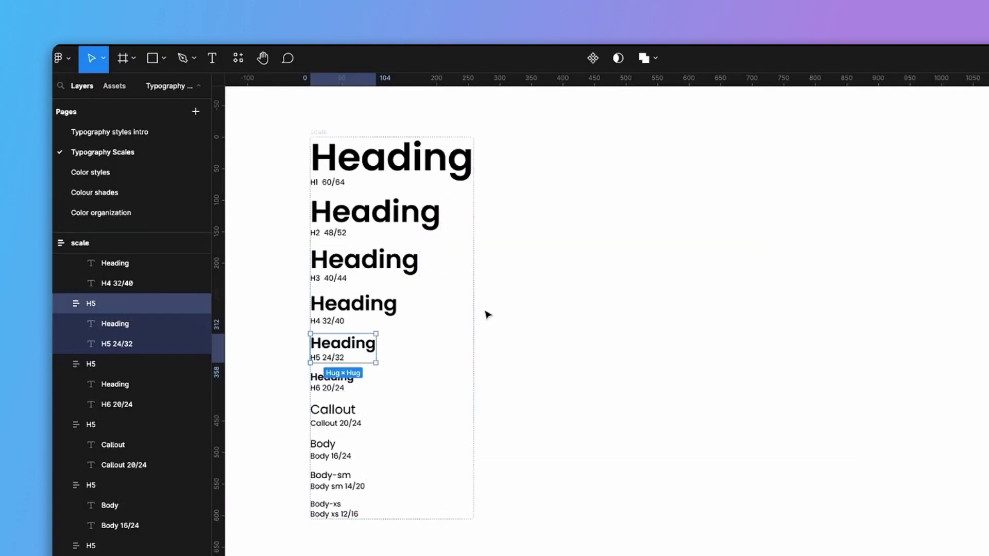
Step: Back in Figma, try moving the H6 group above H5, then select the H1 heading
{"action": "left_click", "coordinate": [555, 340]}
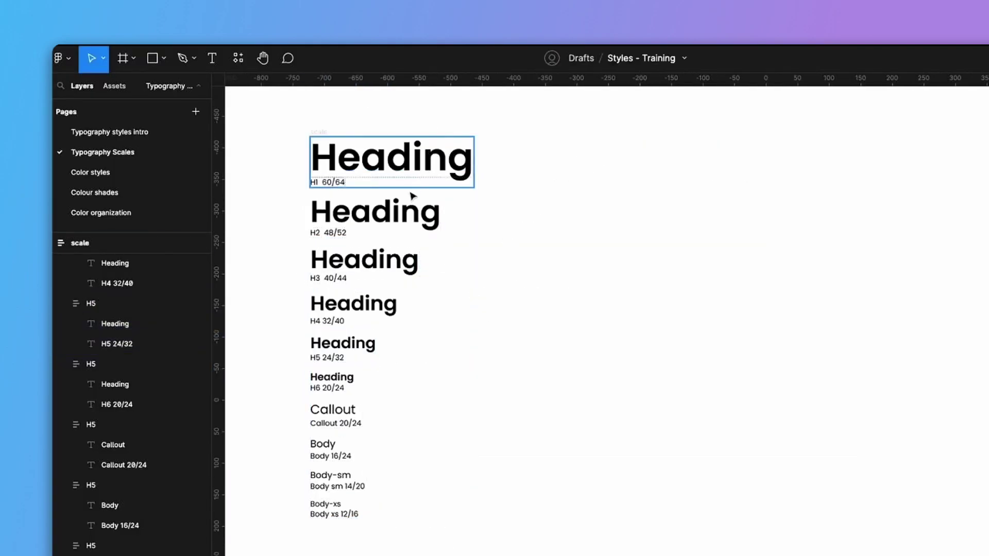
{"action": "left_click", "coordinate": [385, 344]}
{"action": "left_click", "coordinate": [340, 389]}
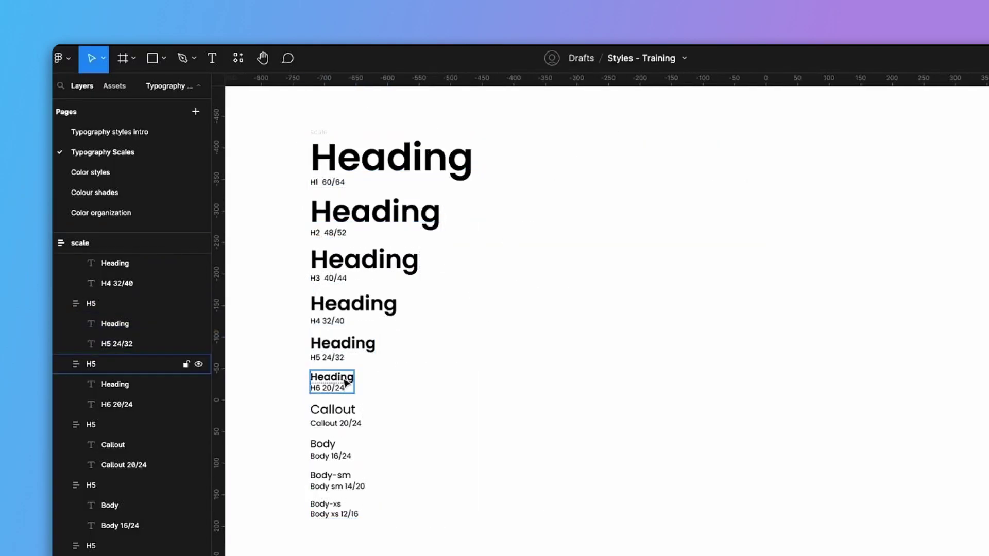
{"action": "left_click", "coordinate": [340, 362]}
{"action": "left_click", "coordinate": [338, 385]}
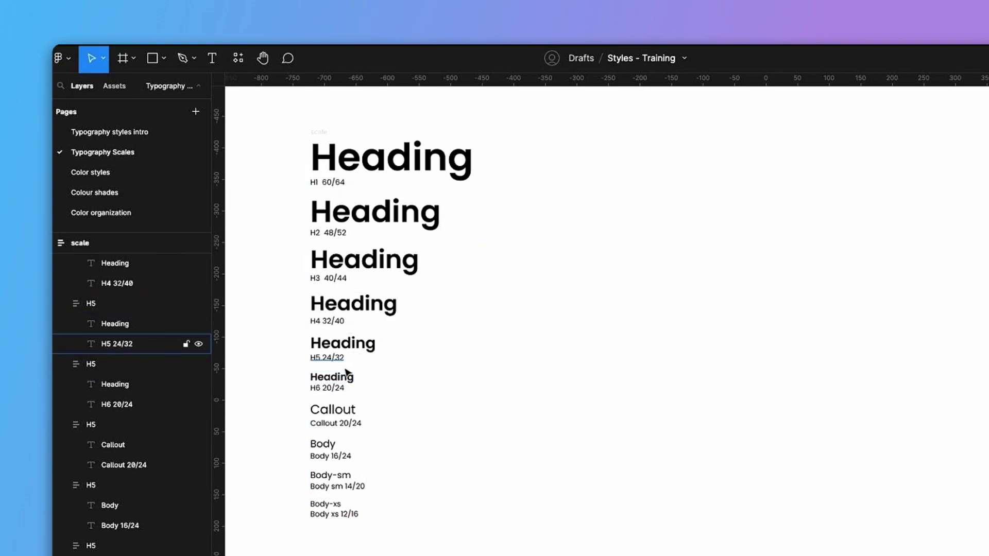
{"action": "left_click_drag", "start_coordinate": [330, 390], "coordinate": [336, 360]}
{"action": "left_click", "coordinate": [484, 354]}
{"action": "left_click", "coordinate": [528, 354]}
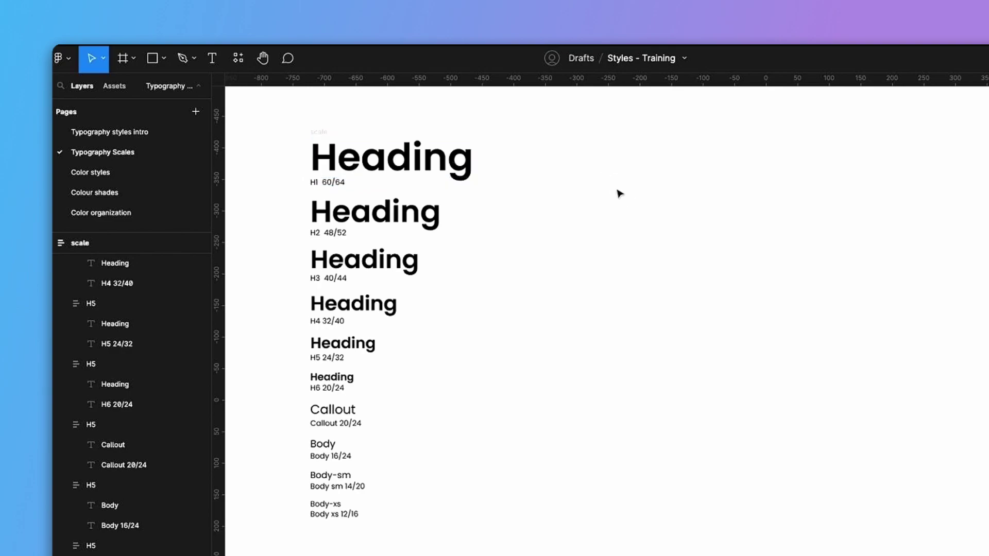
{"action": "left_click", "coordinate": [437, 161]}
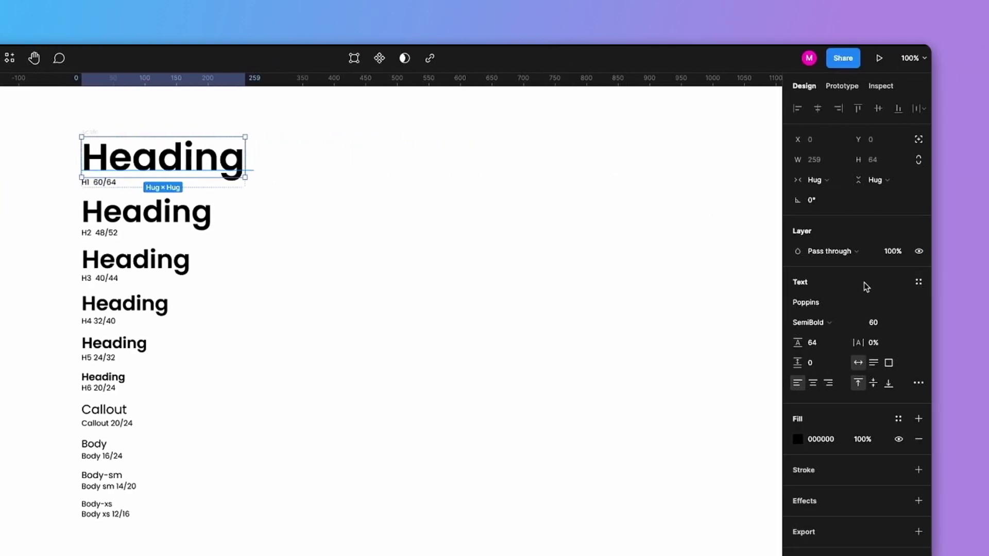
Step: Save the selected H1 heading as a new text style named 'H1'
{"action": "left_click", "coordinate": [918, 282]}
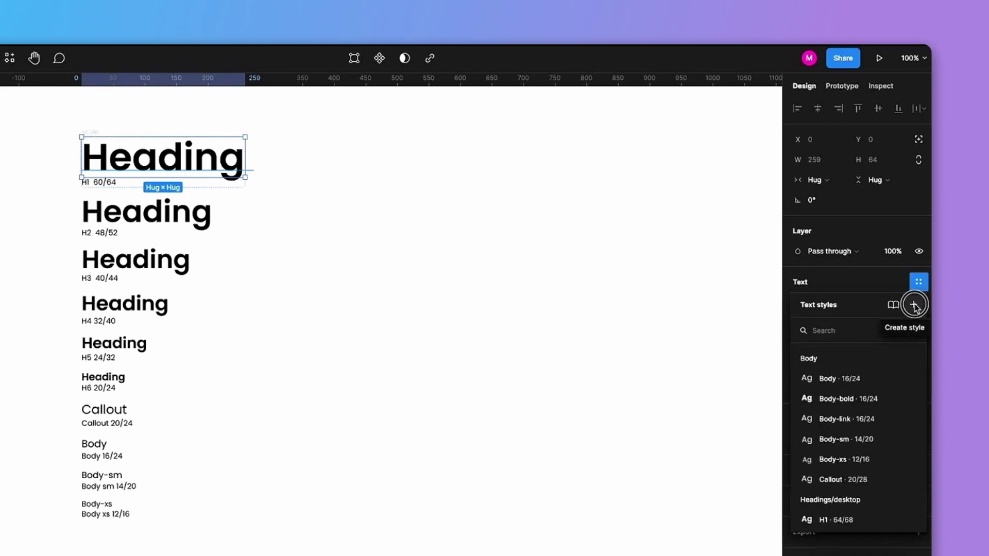
{"action": "left_click", "coordinate": [914, 305]}
{"action": "type", "text": "H1"}
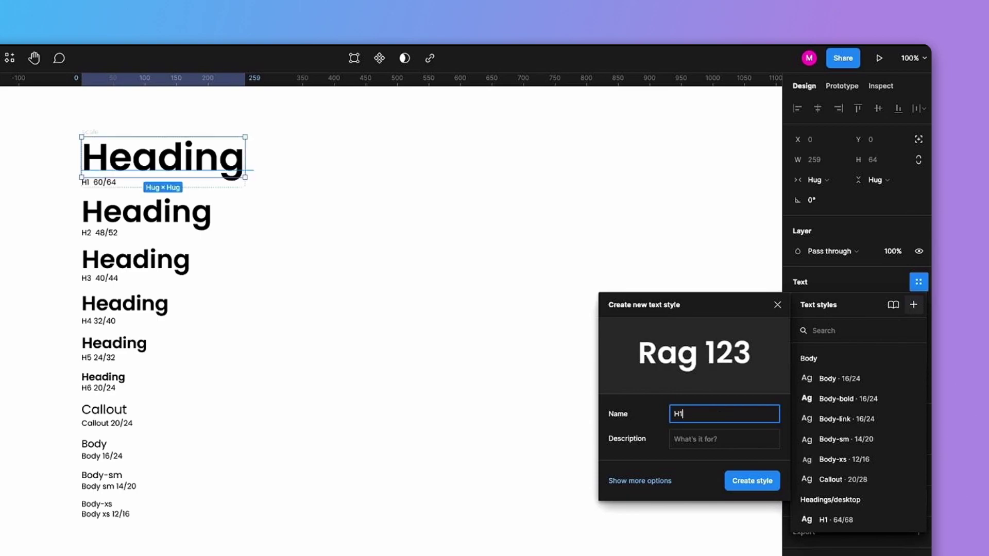
{"action": "key", "text": "Return"}
{"action": "left_click", "coordinate": [439, 288]}
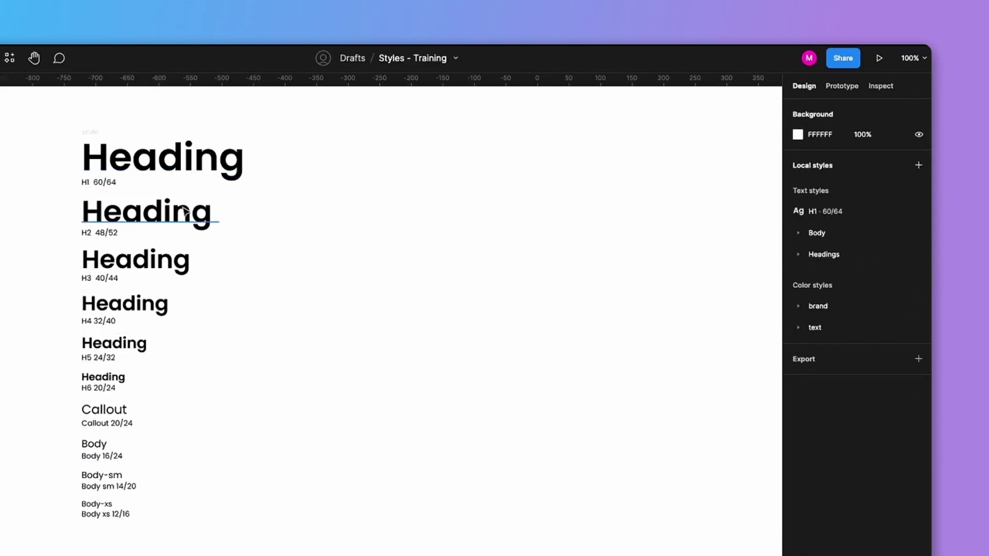
Step: Select the H2 heading and save it as a text style named 'H2'
{"action": "left_click", "coordinate": [203, 211]}
{"action": "left_click", "coordinate": [918, 282]}
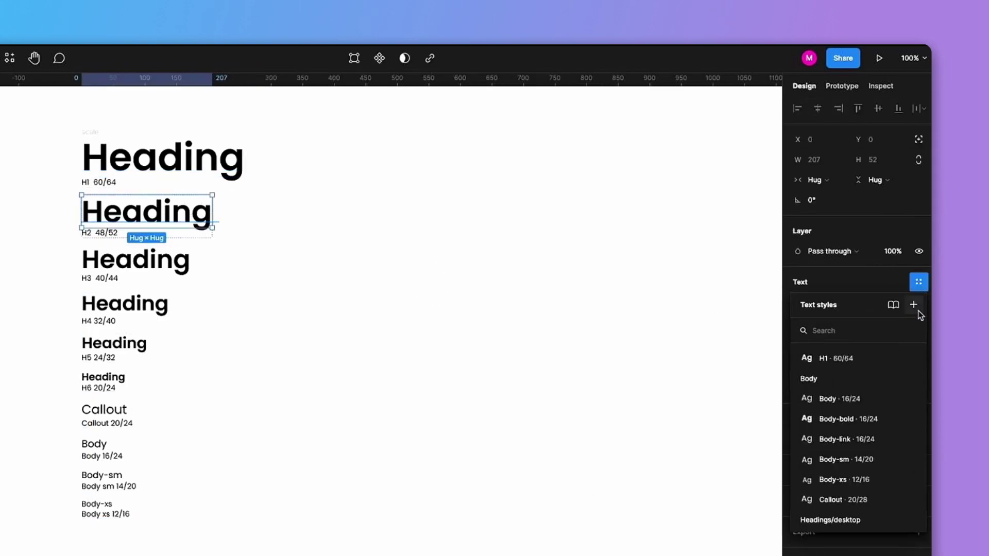
{"action": "left_click", "coordinate": [914, 306]}
{"action": "type", "text": "H2"}
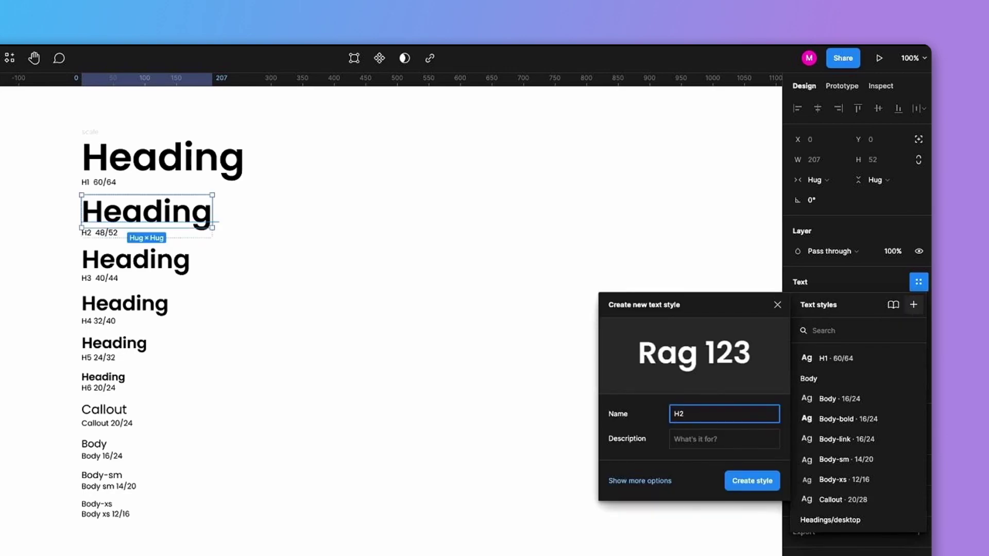
{"action": "key", "text": "Return"}
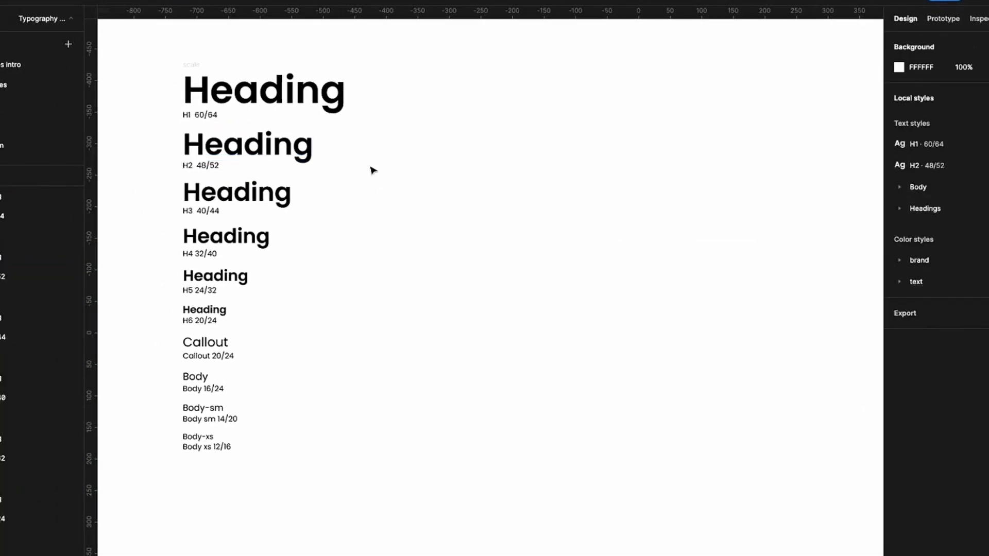
{"action": "left_click", "coordinate": [470, 430]}
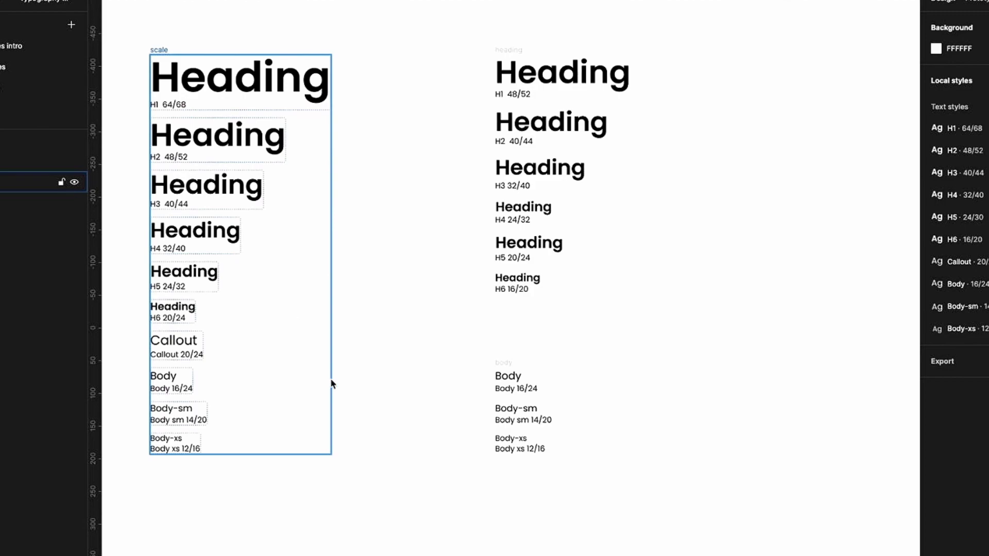
Step: Save the mobile column's H1 48/52 heading as the text style 'mobile/h1'
{"action": "left_click", "coordinate": [590, 86]}
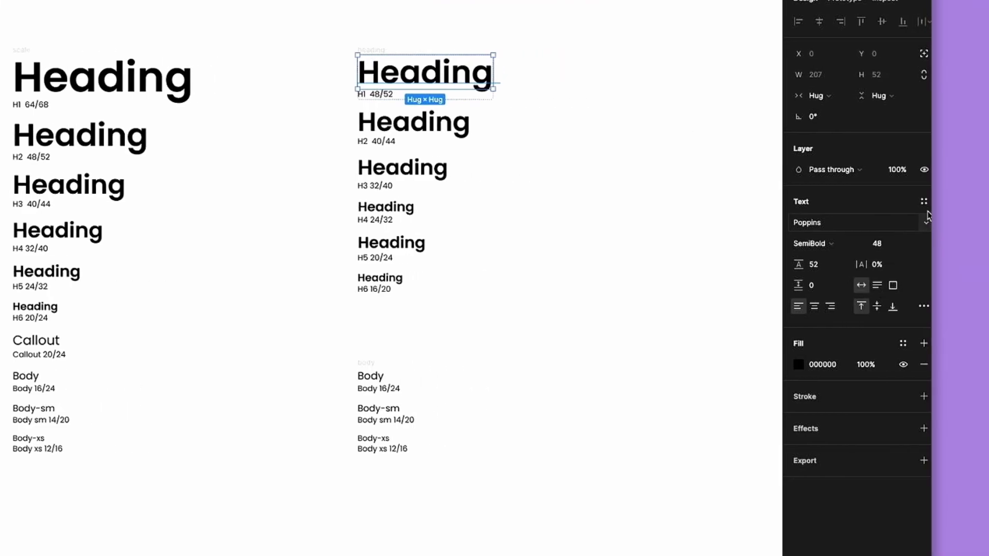
{"action": "left_click", "coordinate": [922, 201]}
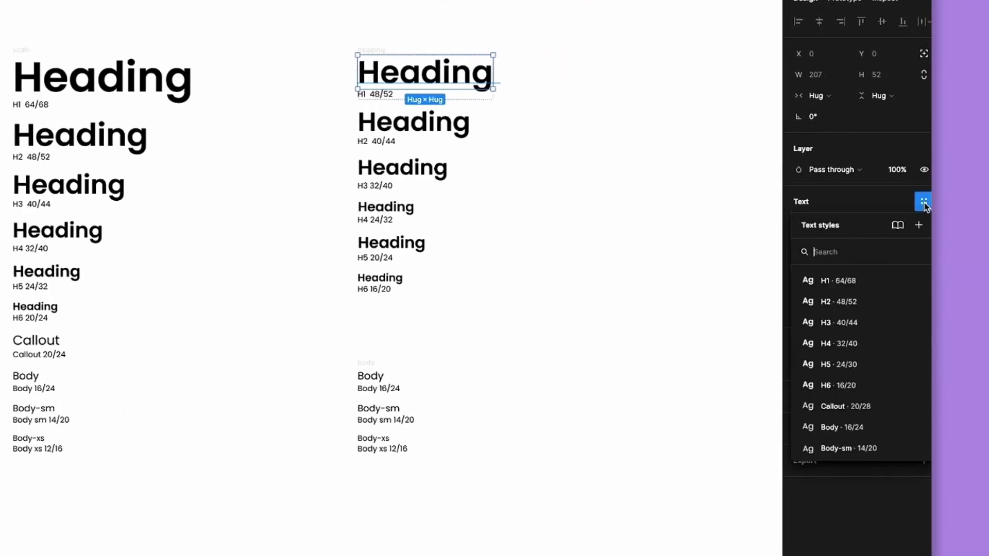
{"action": "left_click", "coordinate": [919, 226]}
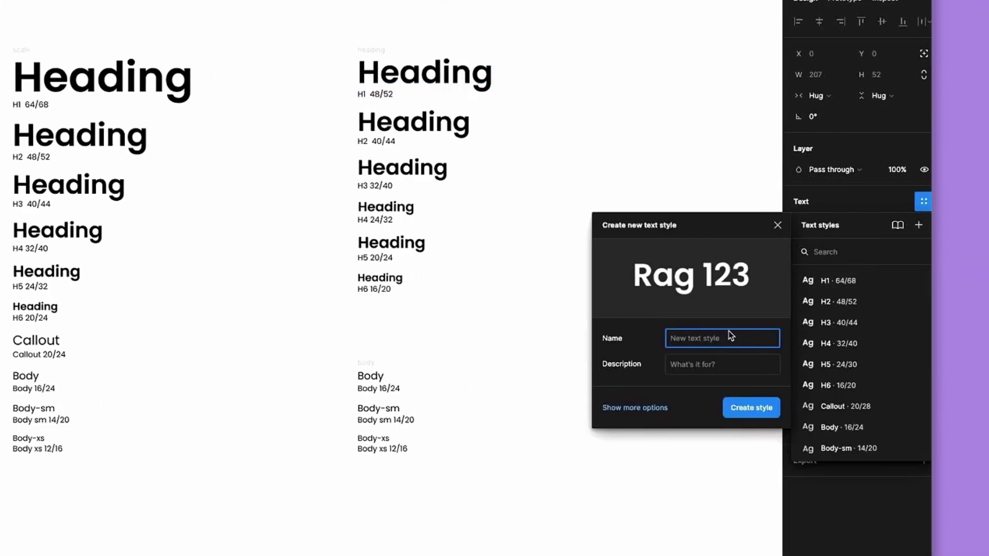
{"action": "type", "text": "mobile/"}
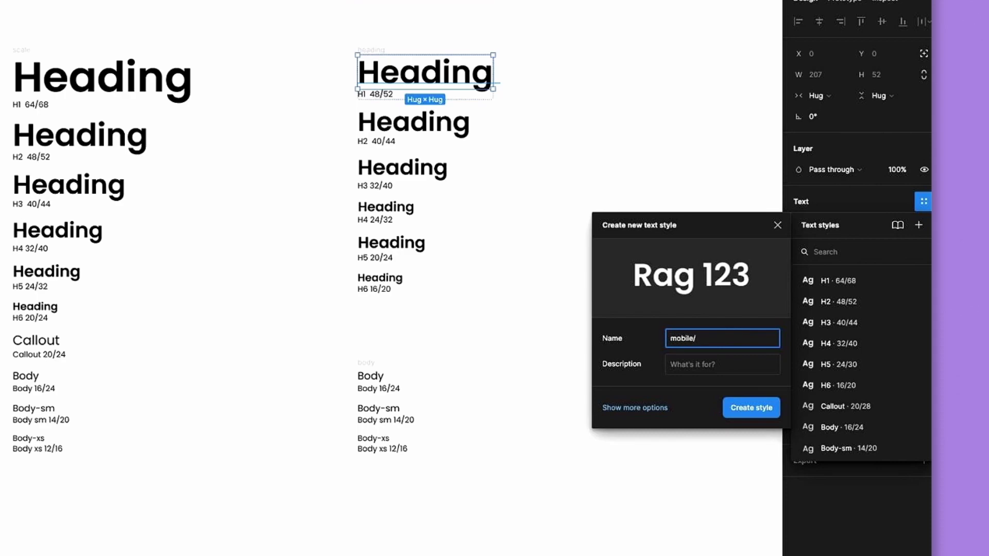
{"action": "type", "text": "h1"}
{"action": "key", "text": "Return"}
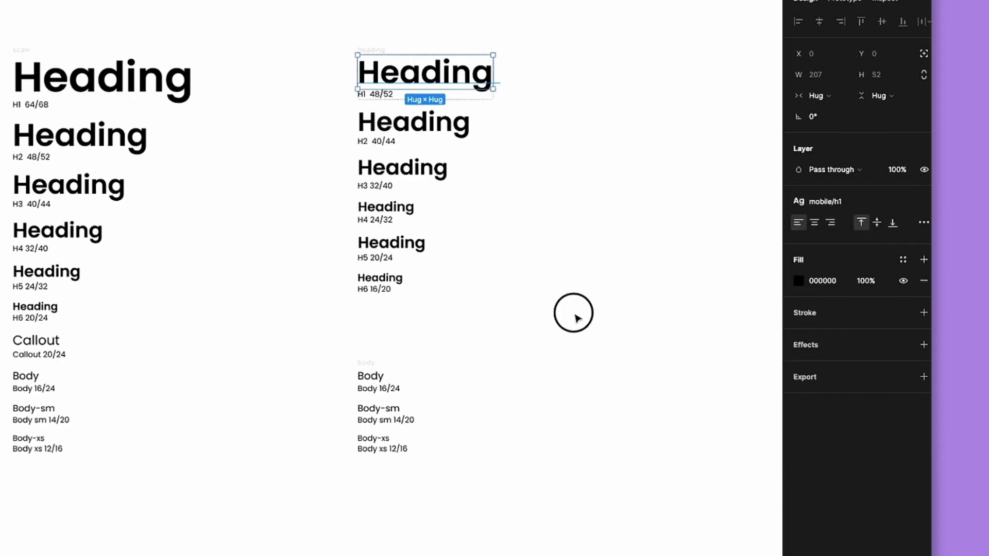
{"action": "left_click", "coordinate": [575, 315]}
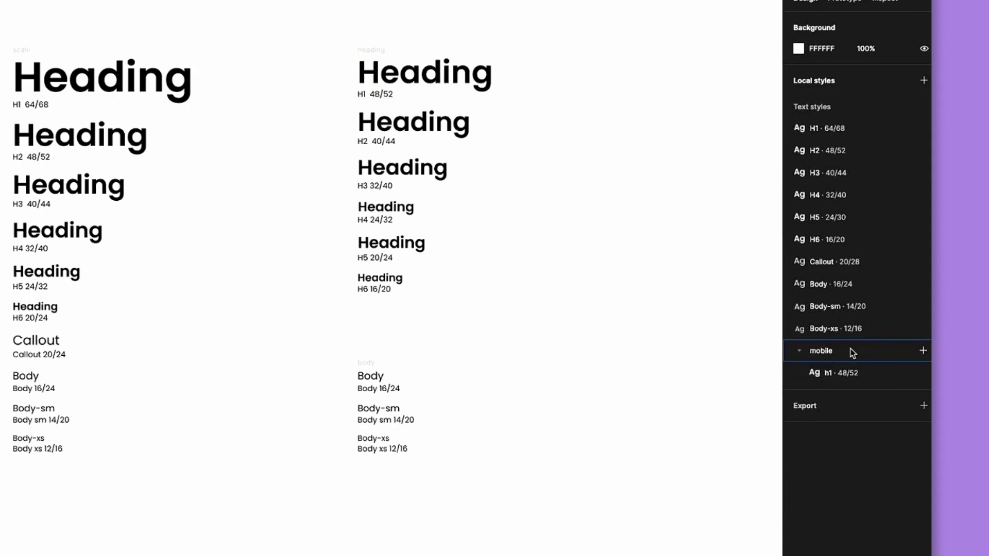
Step: Group the H1–H6 text styles into a new folder named 'desktop'
{"action": "left_click", "coordinate": [852, 243]}
{"action": "left_click", "coordinate": [845, 130], "text": "shift"}
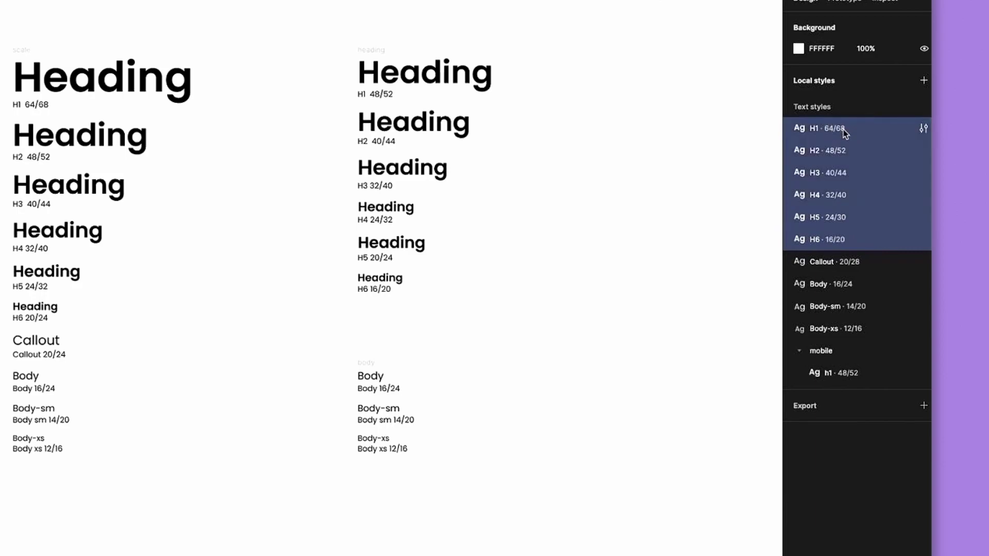
{"action": "right_click", "coordinate": [842, 129]}
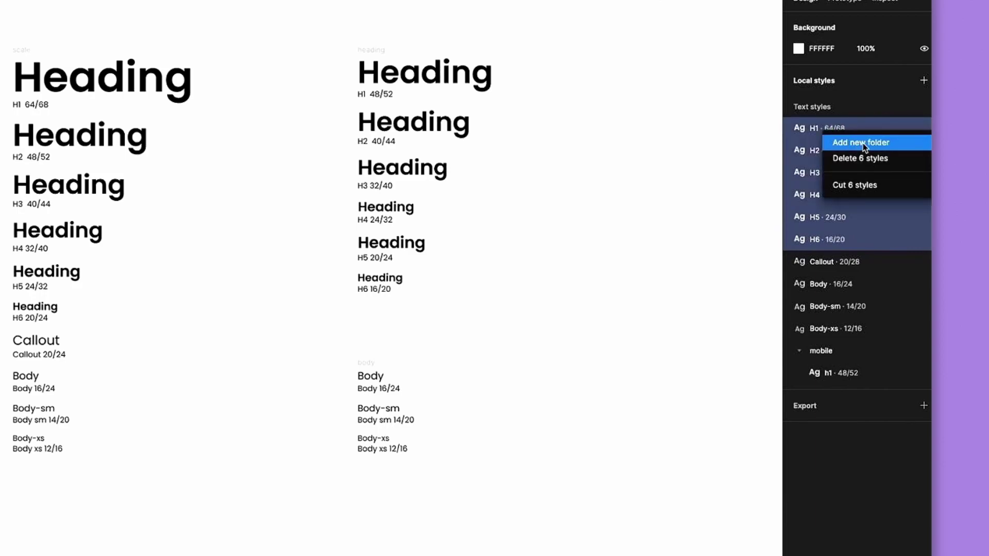
{"action": "left_click", "coordinate": [863, 145]}
{"action": "type", "text": "desktop"}
{"action": "key", "text": "Return"}
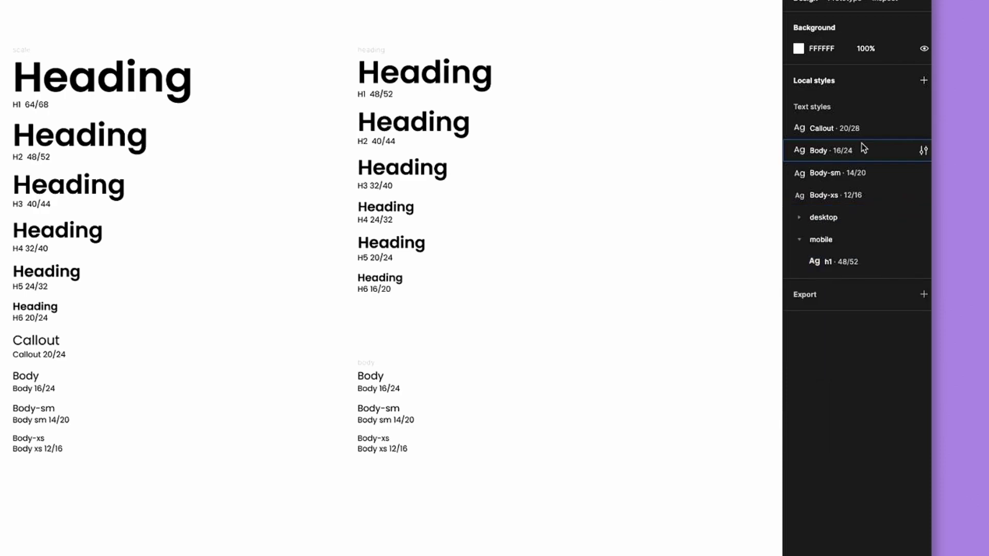
Step: Wrap the desktop and mobile style groups in a new folder named 'Headings'
{"action": "left_click", "coordinate": [804, 240]}
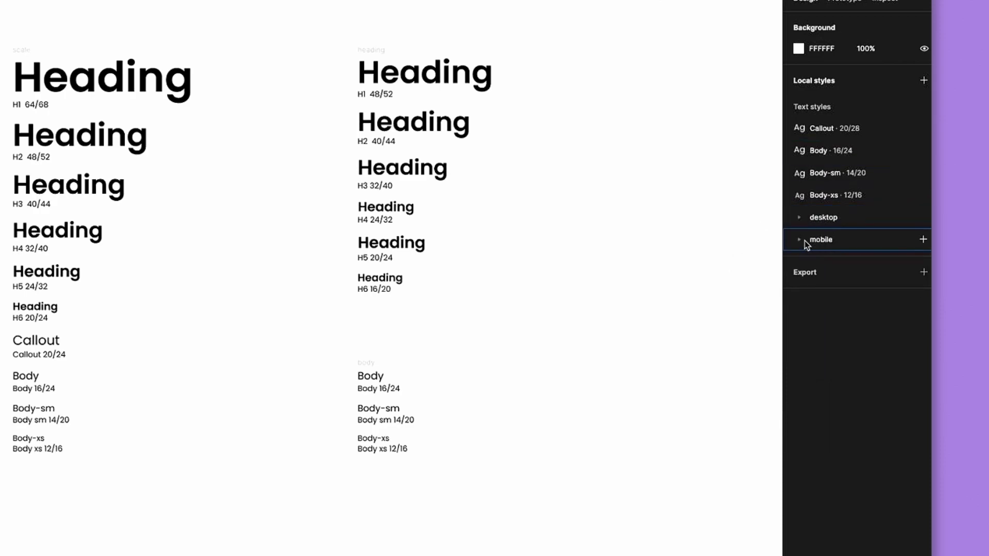
{"action": "left_click", "coordinate": [824, 219]}
{"action": "left_click", "coordinate": [825, 241], "text": "shift"}
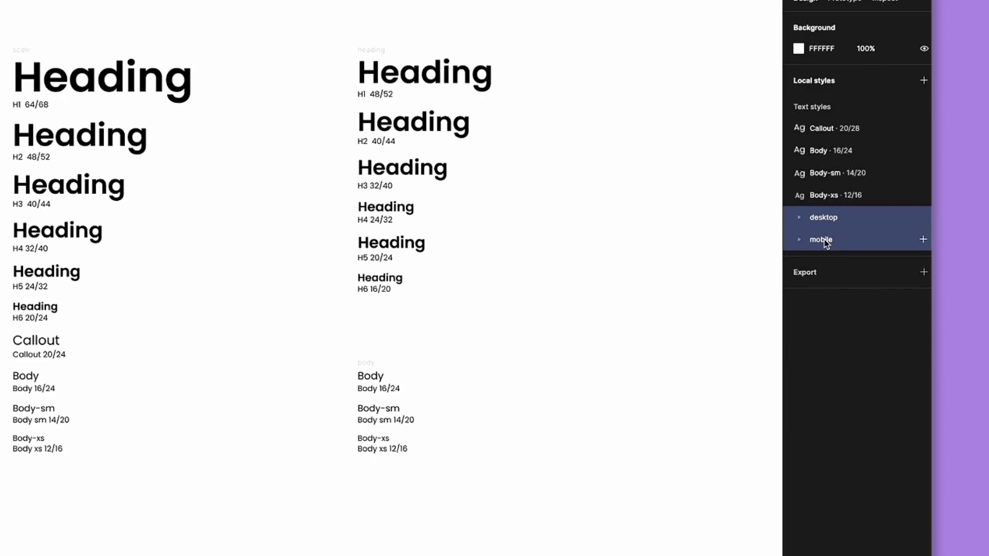
{"action": "right_click", "coordinate": [825, 240]}
{"action": "left_click", "coordinate": [827, 250]}
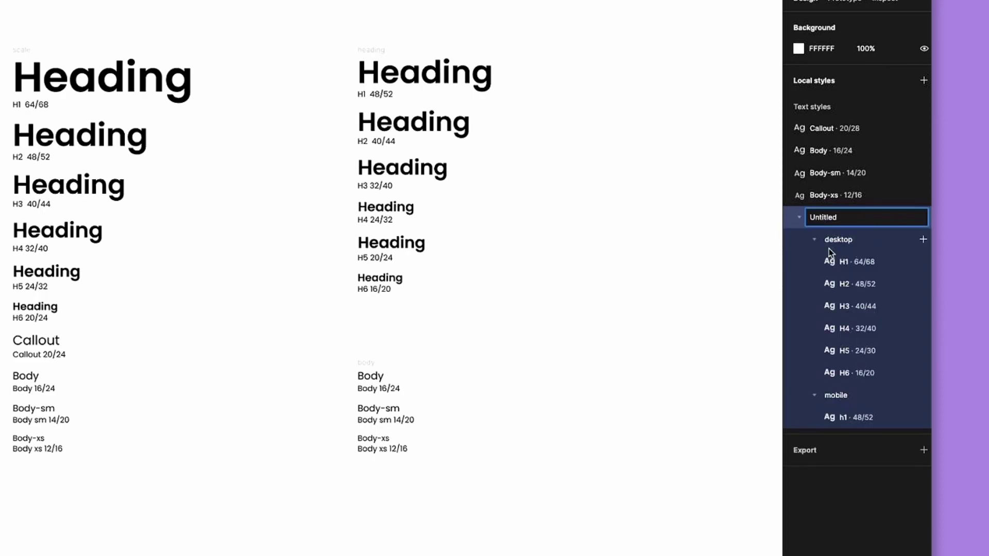
{"action": "type", "text": "Headings"}
{"action": "key", "text": "Return"}
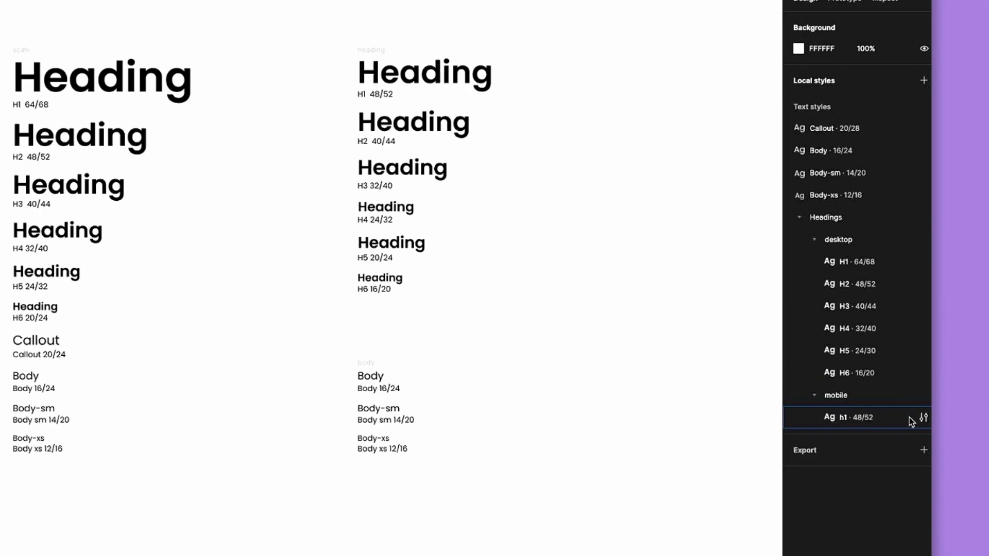
Step: Rename the mobile h1 text style to 'H1'
{"action": "left_click", "coordinate": [929, 357]}
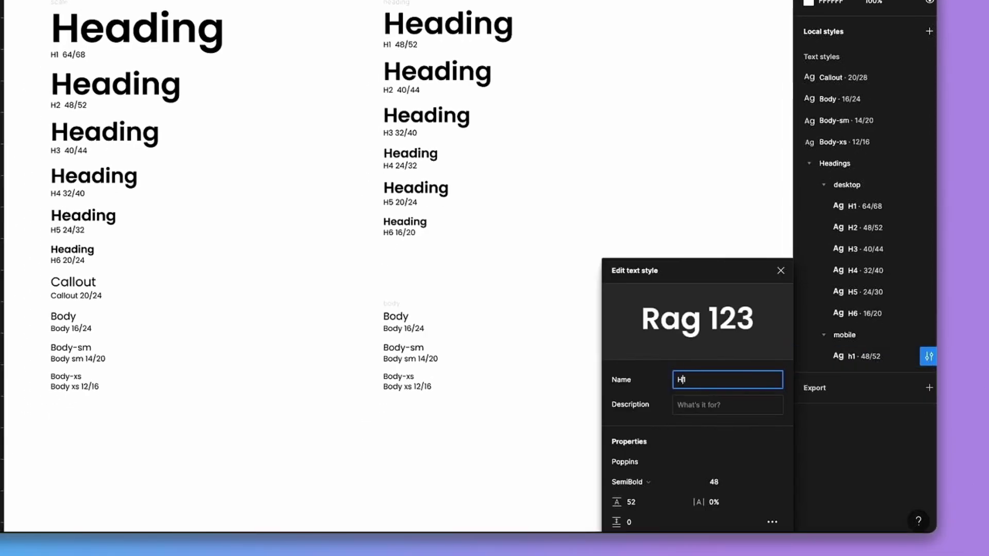
{"action": "left_click", "coordinate": [780, 273]}
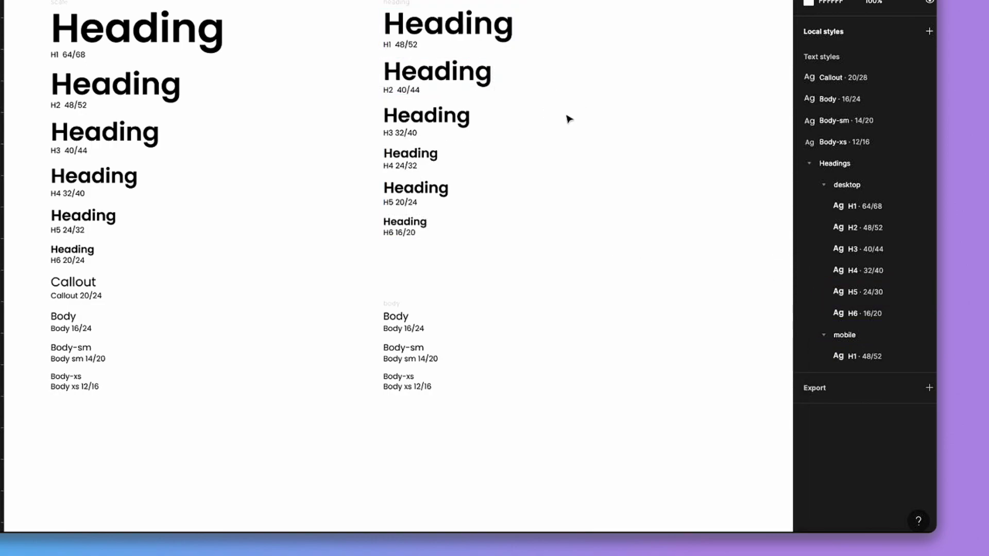
{"action": "left_click", "coordinate": [463, 69]}
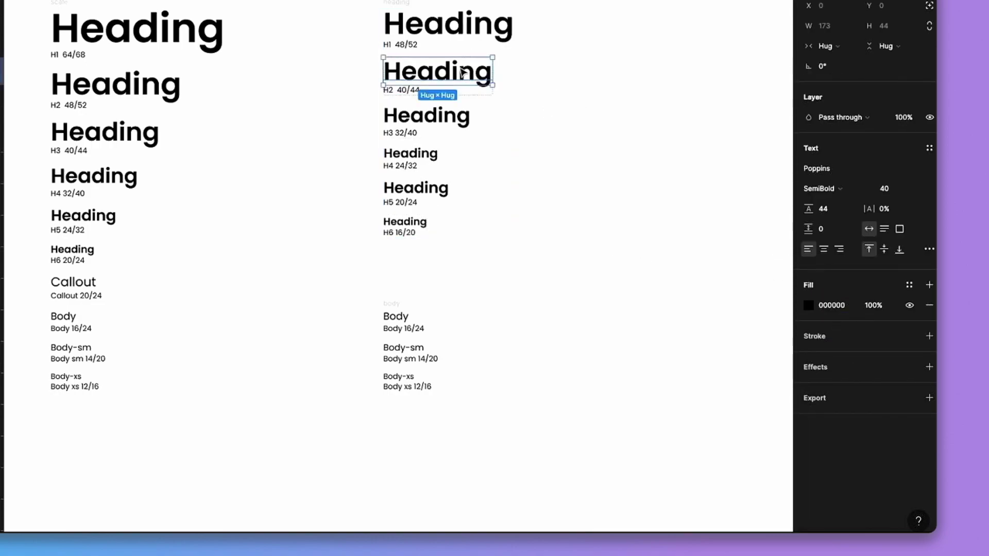
Step: Save the mobile column's H2 40/44 heading as a new text style
{"action": "left_click", "coordinate": [929, 147]}
{"action": "left_click", "coordinate": [926, 171]}
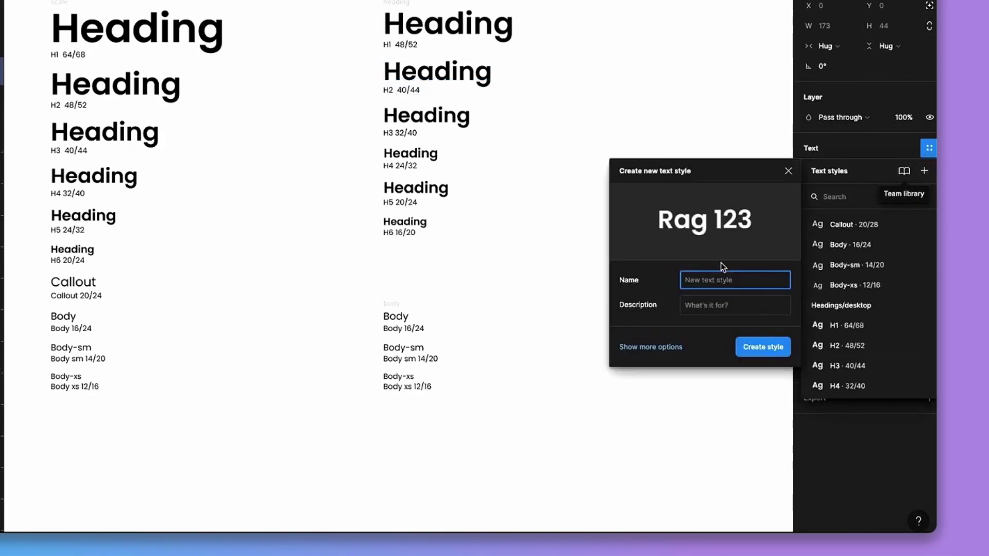
{"action": "type", "text": "H2"}
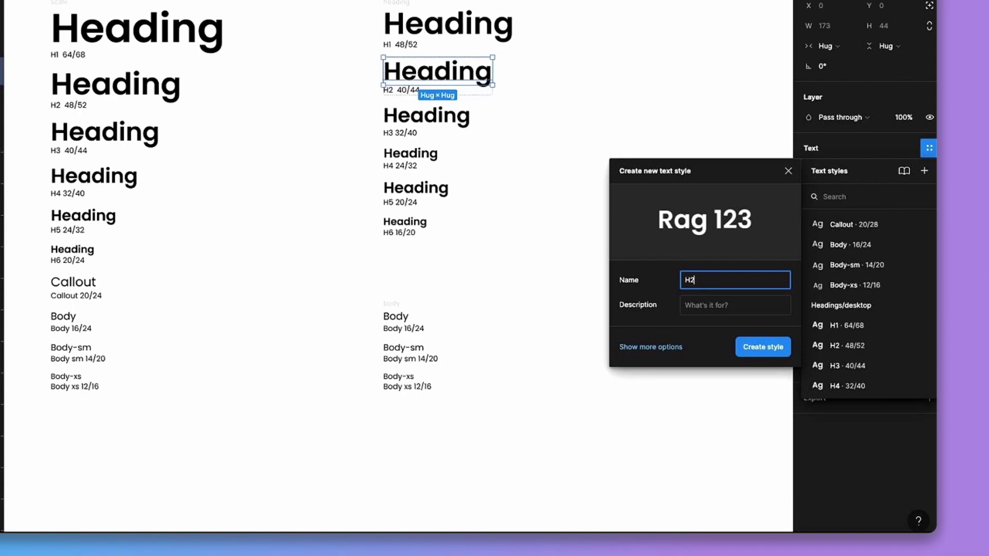
{"action": "key", "text": "Return"}
{"action": "left_click", "coordinate": [689, 281]}
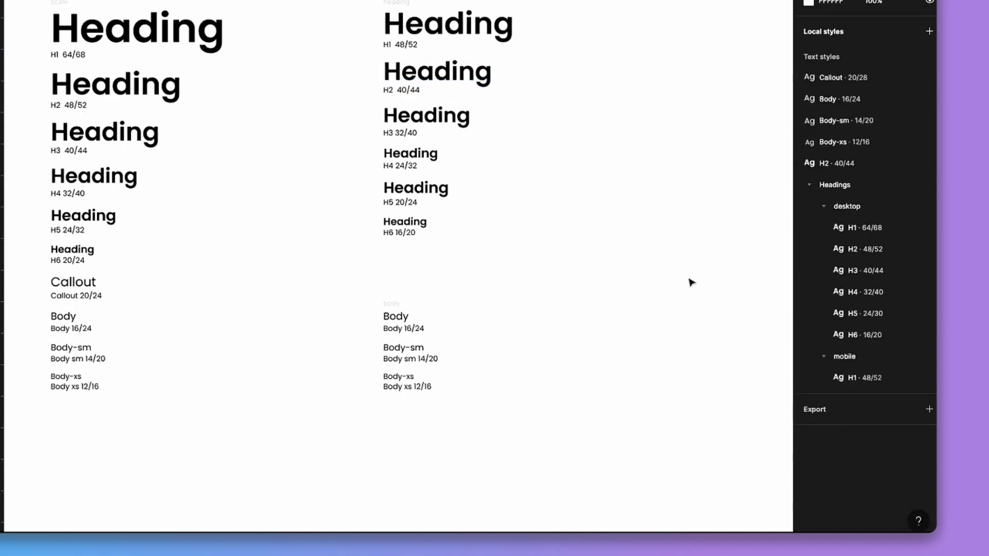
Step: Drag the H2 40/44 style into the Headings/mobile group
{"action": "left_click", "coordinate": [822, 206]}
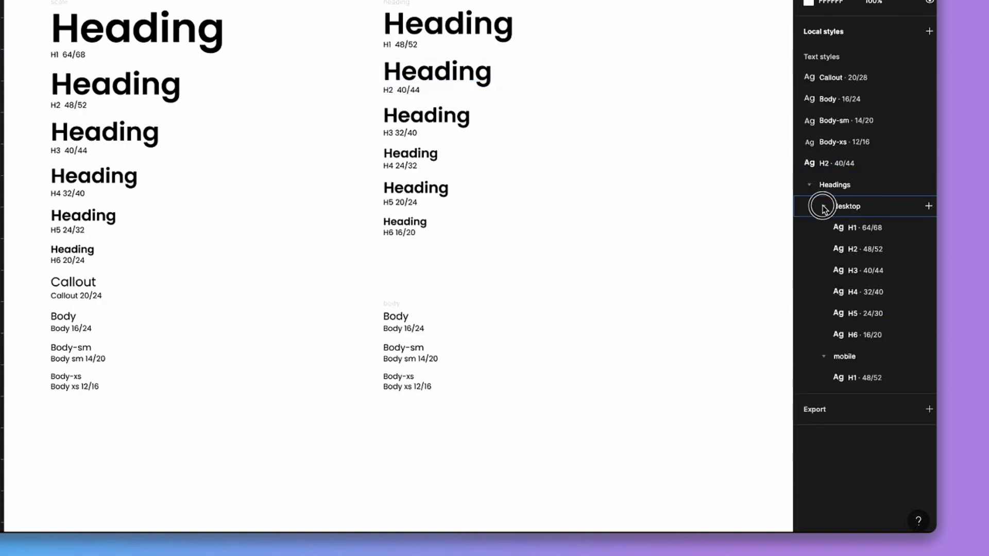
{"action": "left_click", "coordinate": [834, 162]}
{"action": "left_click_drag", "start_coordinate": [834, 163], "coordinate": [848, 261]}
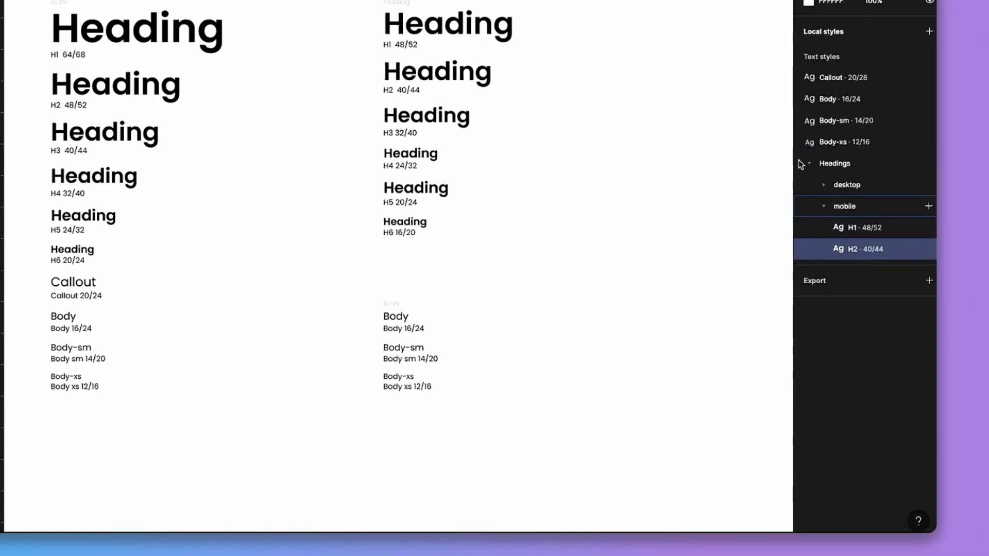
{"action": "left_click", "coordinate": [601, 151]}
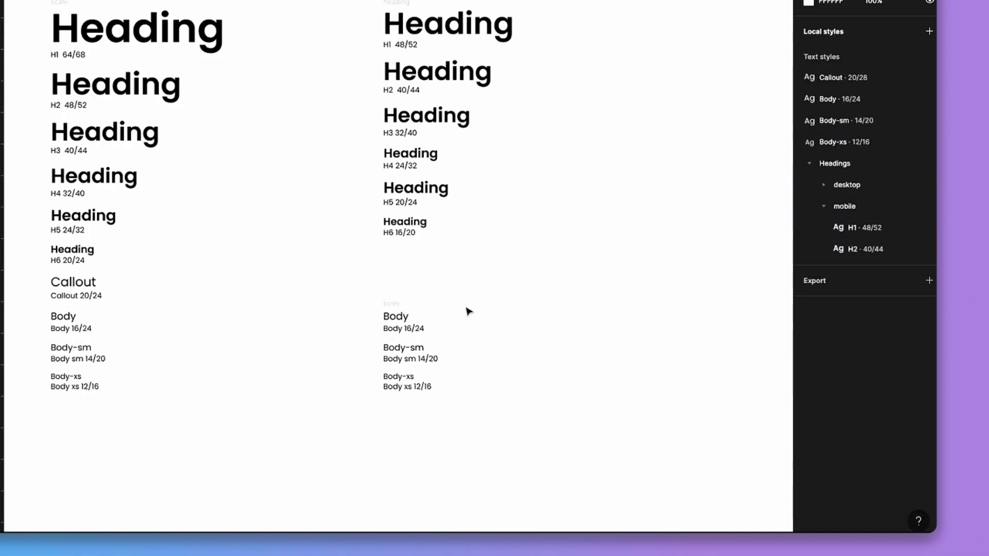
{"action": "left_click", "coordinate": [530, 273]}
Step: Set the second column's Body sample text to Bold weight
{"action": "scroll", "coordinate": [531, 275], "scroll_direction": "down", "scroll_amount": 2}
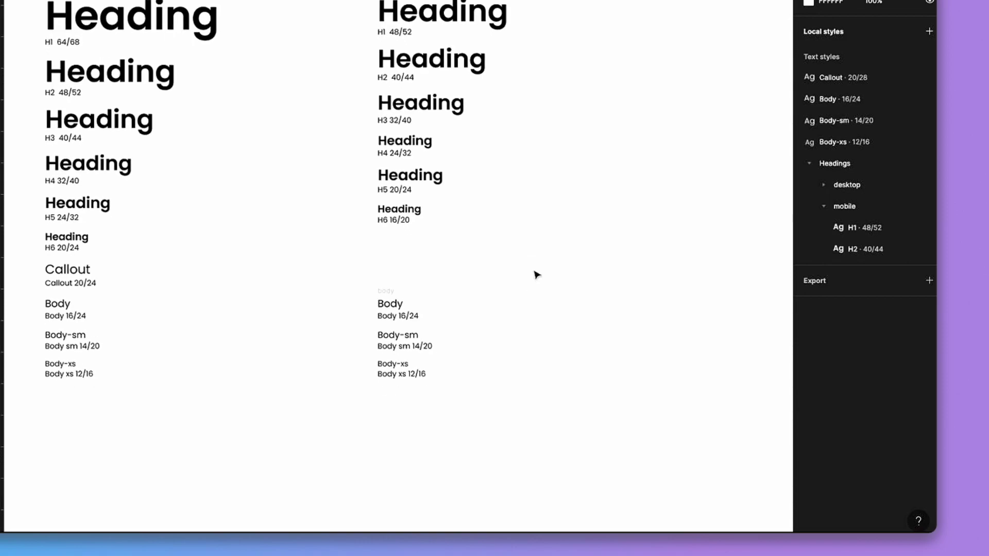
{"action": "left_click", "coordinate": [399, 308]}
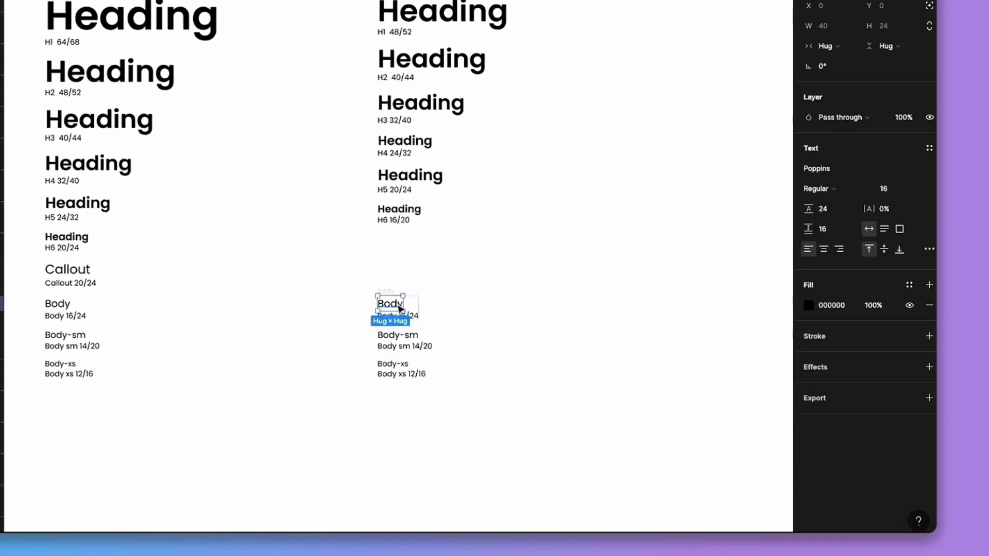
{"action": "left_click", "coordinate": [928, 148]}
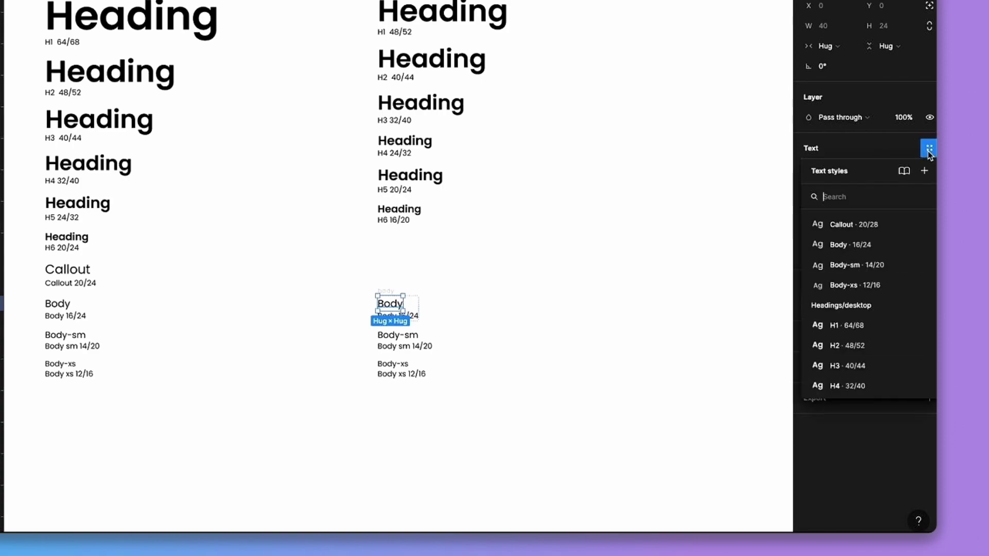
{"action": "left_click", "coordinate": [882, 149]}
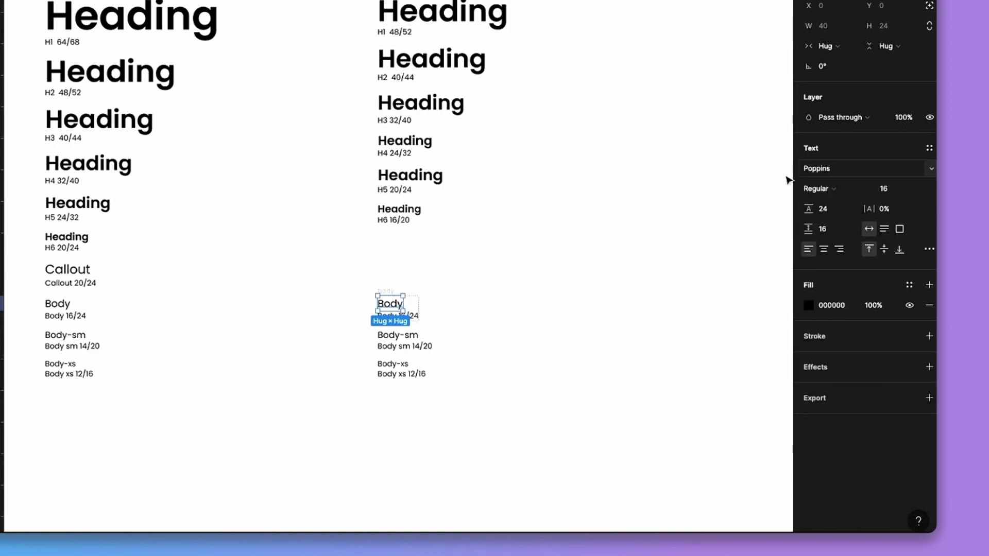
{"action": "left_click", "coordinate": [838, 195]}
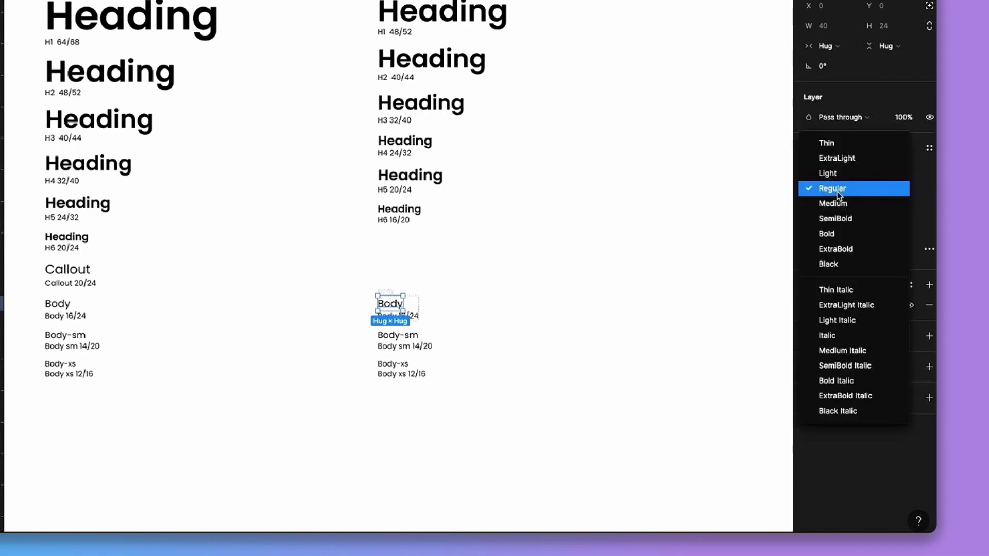
{"action": "left_click", "coordinate": [840, 234]}
Step: Save the bold Body text as a new text style named 'Body-bold'
{"action": "left_click", "coordinate": [929, 148]}
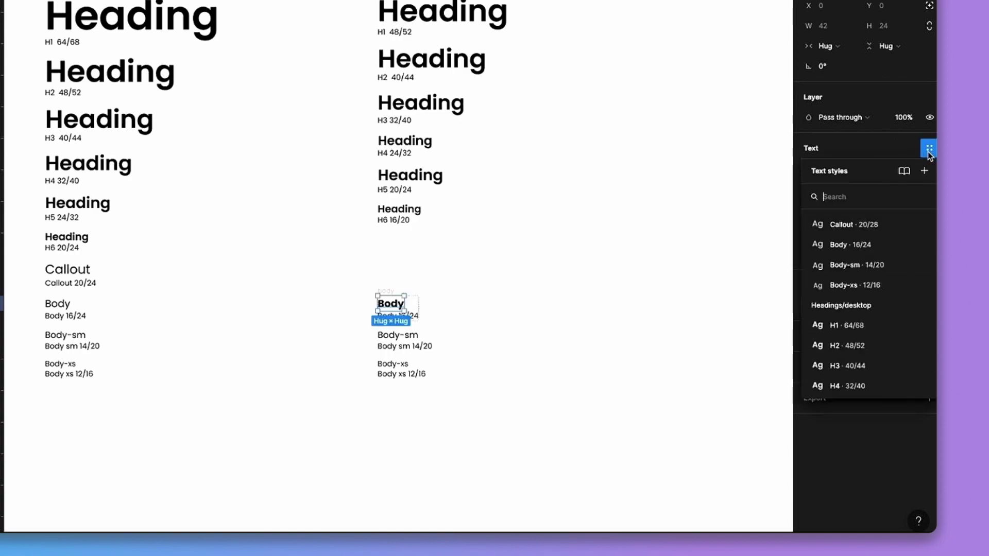
{"action": "left_click", "coordinate": [925, 171]}
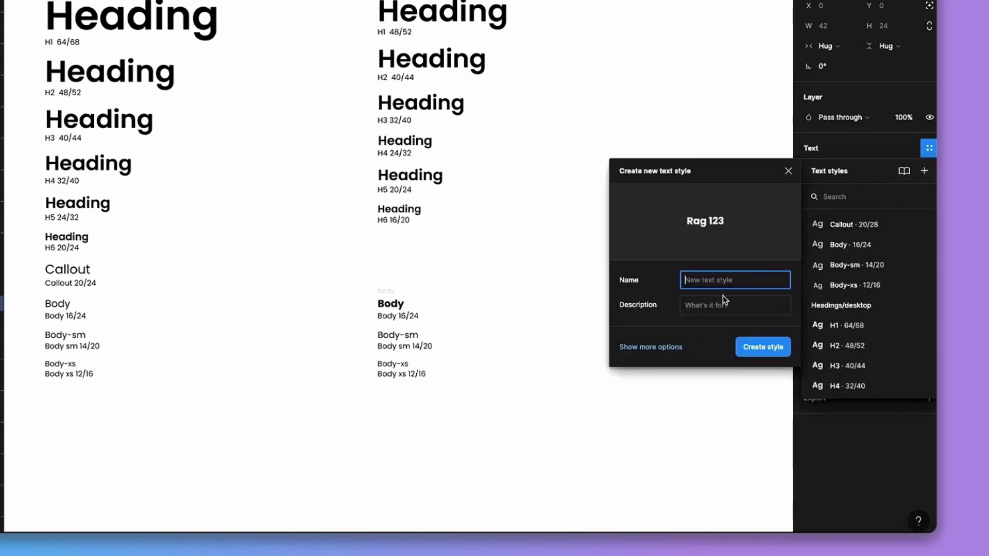
{"action": "type", "text": "Body-bo"}
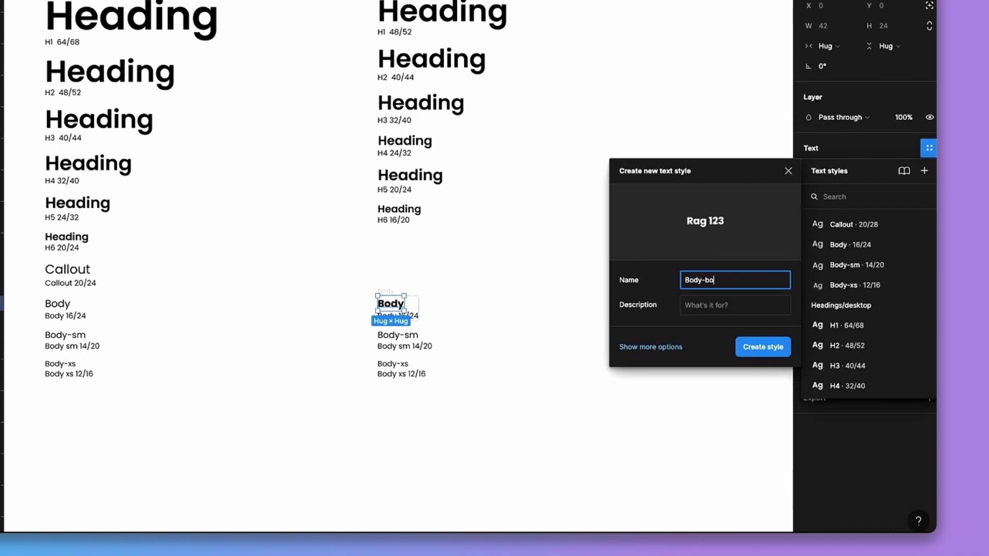
{"action": "key", "text": "Return"}
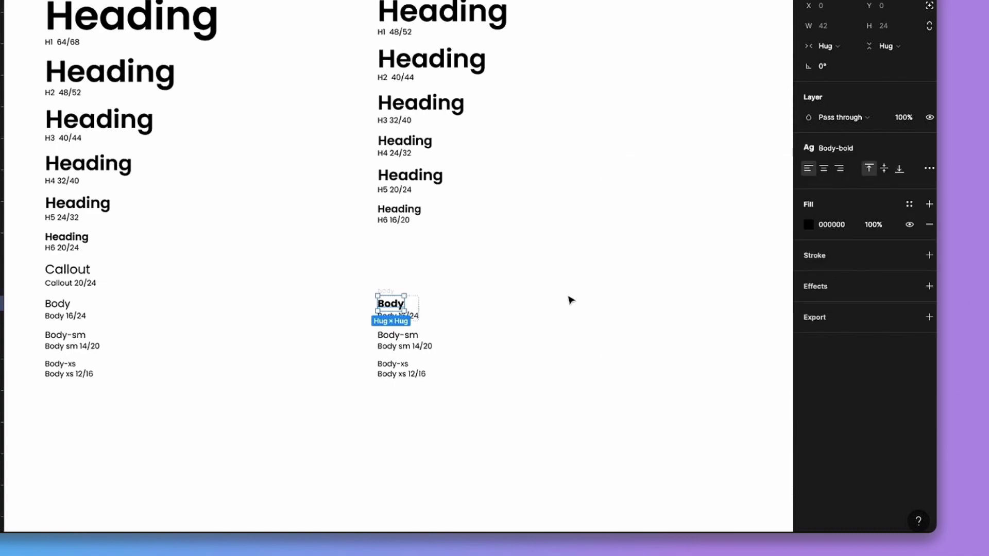
{"action": "left_click", "coordinate": [551, 300]}
Step: Duplicate the Body sample group with Ctrl+D and select the copy
{"action": "left_click", "coordinate": [398, 306]}
{"action": "left_click", "coordinate": [398, 306]}
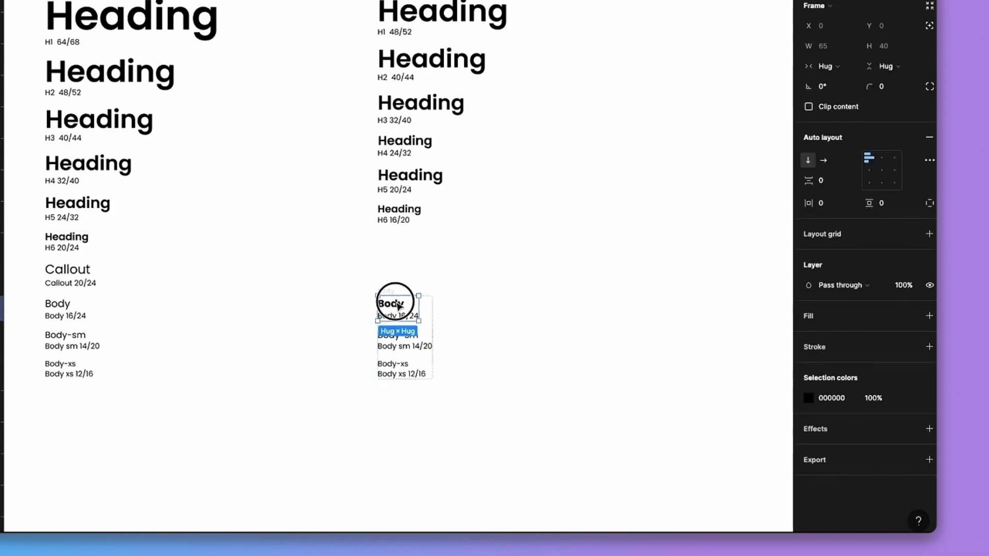
{"action": "key", "text": "ctrl+d"}
{"action": "left_click", "coordinate": [542, 328]}
{"action": "left_click", "coordinate": [398, 338]}
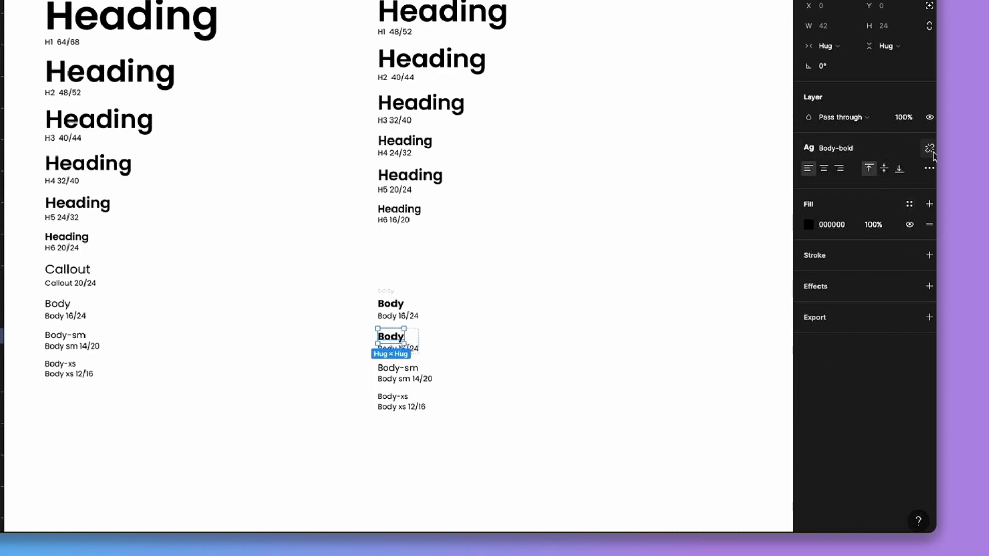
Step: Detach the Body-bold style from the copy, set it to Regular, and underline it
{"action": "left_click", "coordinate": [930, 149]}
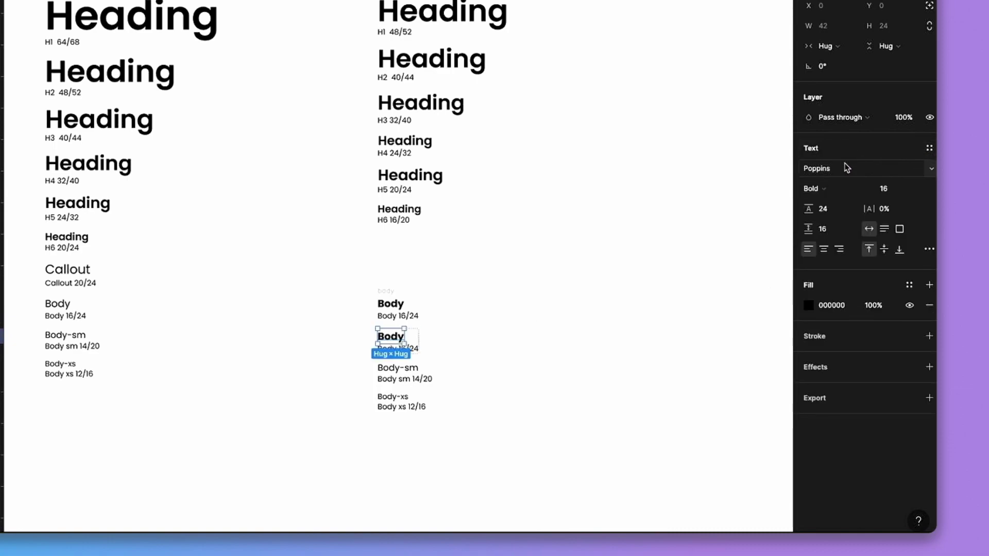
{"action": "left_click", "coordinate": [833, 186]}
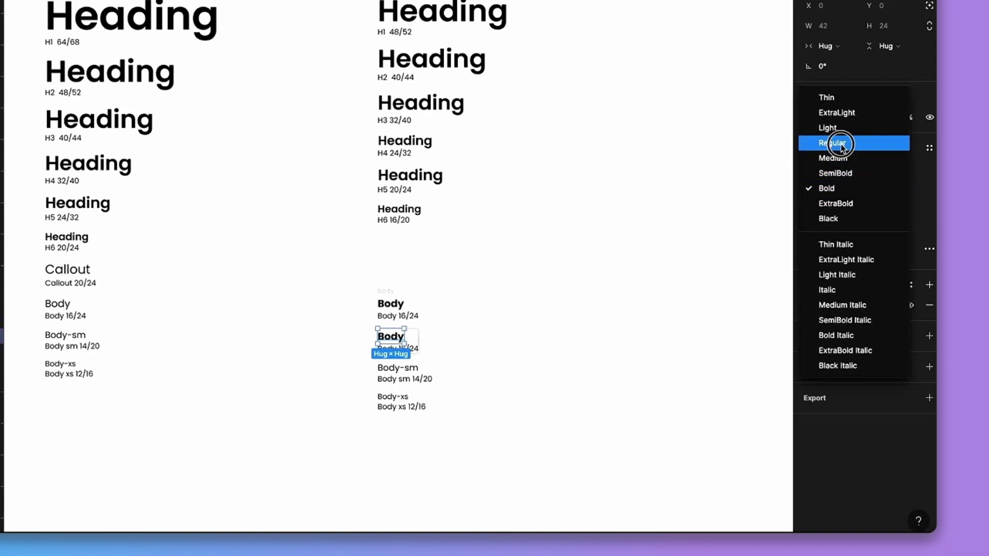
{"action": "left_click", "coordinate": [830, 144]}
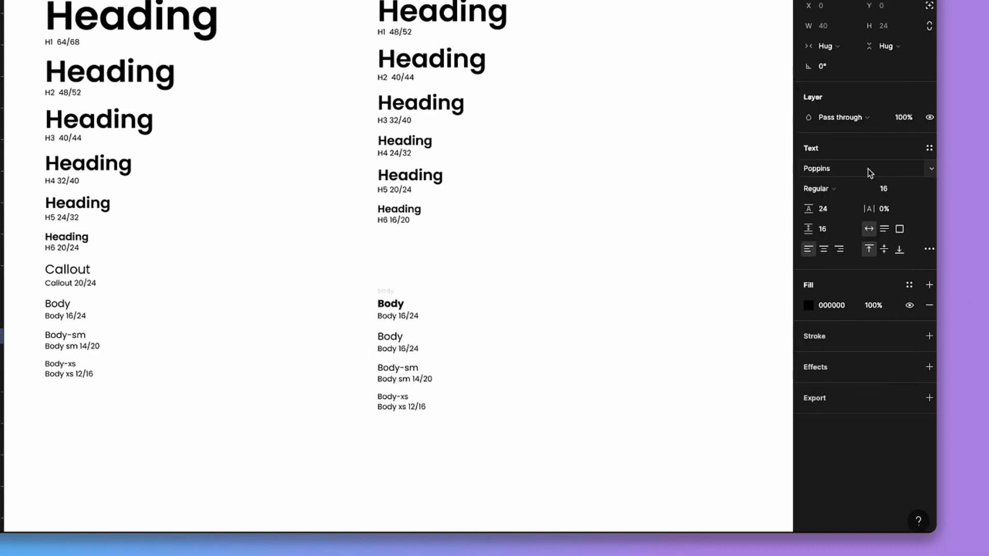
{"action": "left_click", "coordinate": [931, 250]}
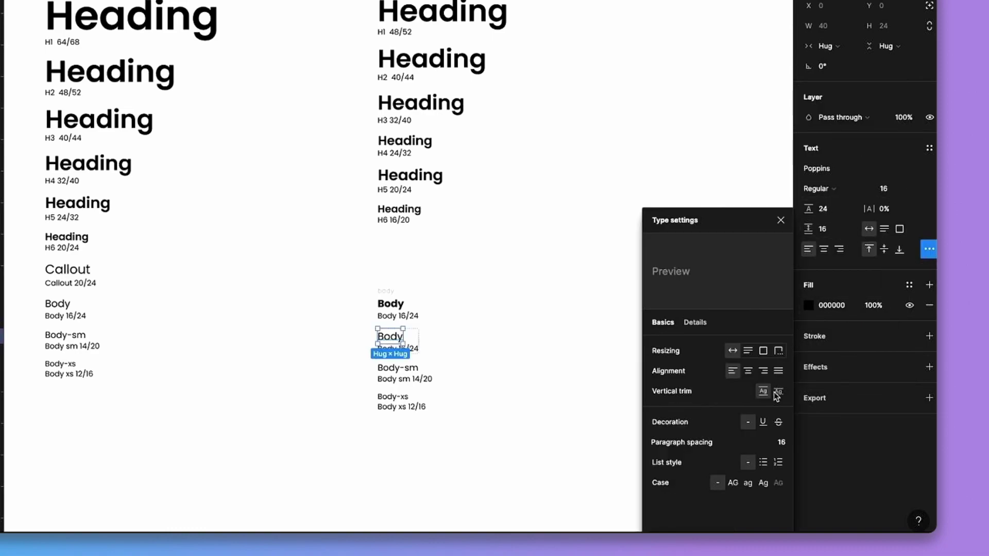
{"action": "left_click", "coordinate": [762, 422]}
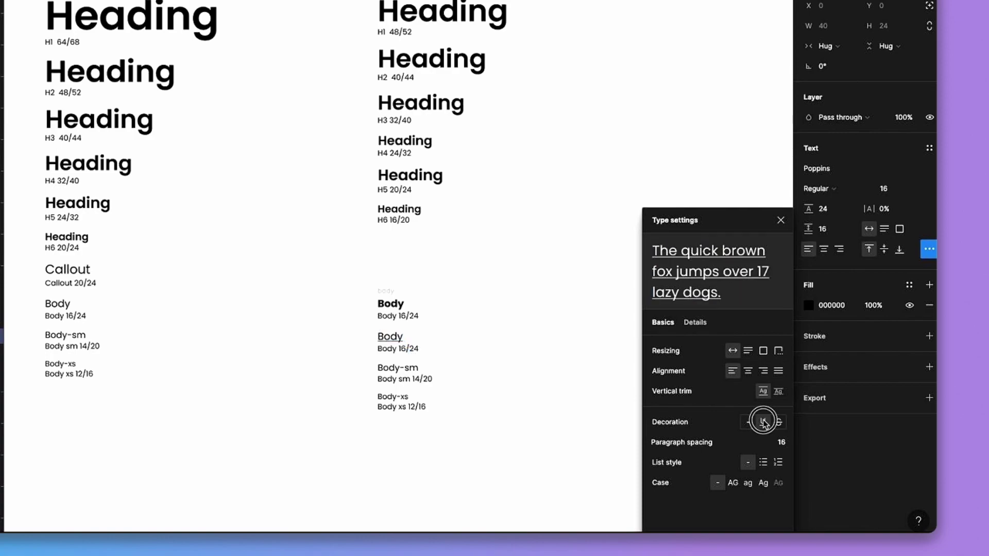
{"action": "left_click", "coordinate": [868, 278]}
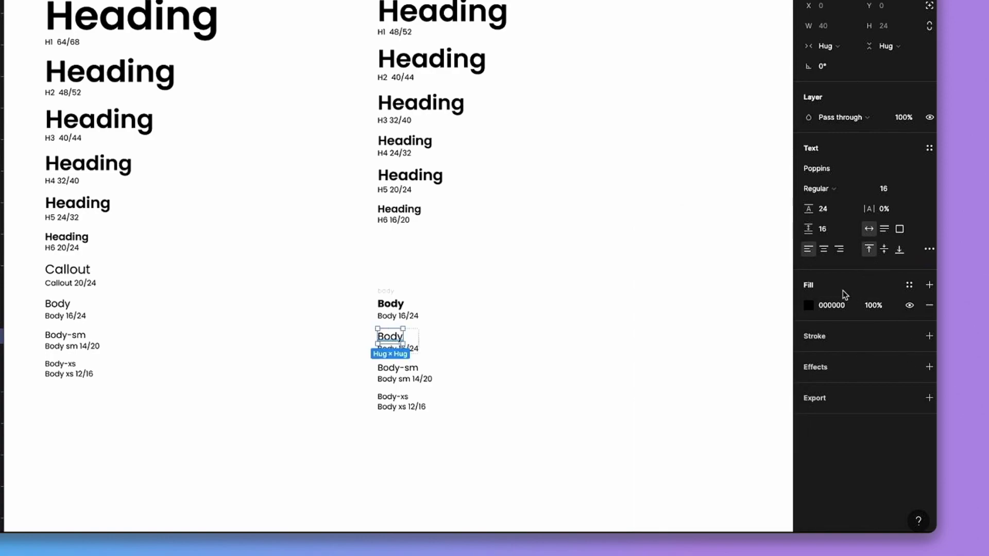
Step: Save the underlined text as a new text style named 'Body-link'
{"action": "left_click", "coordinate": [928, 151]}
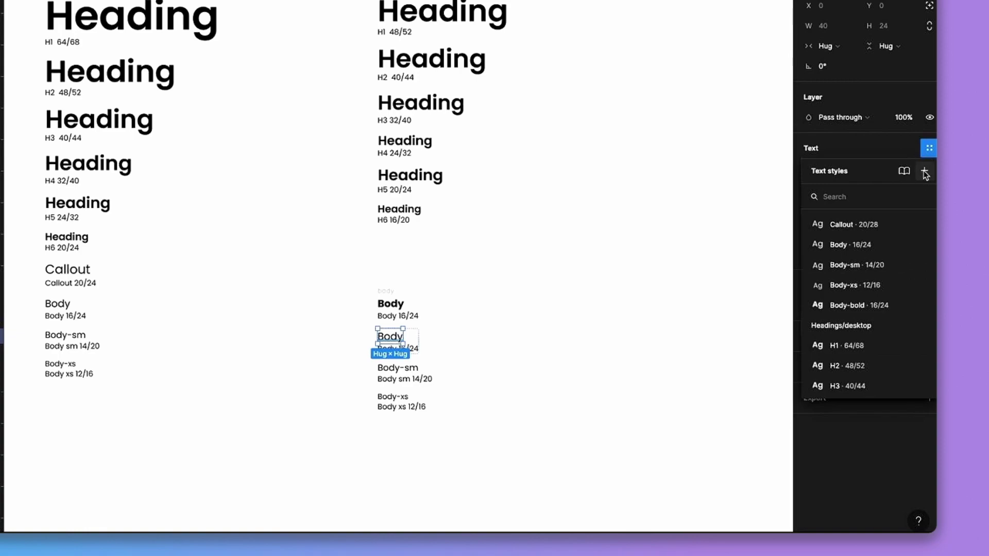
{"action": "left_click", "coordinate": [925, 171]}
{"action": "type", "text": "bo"}
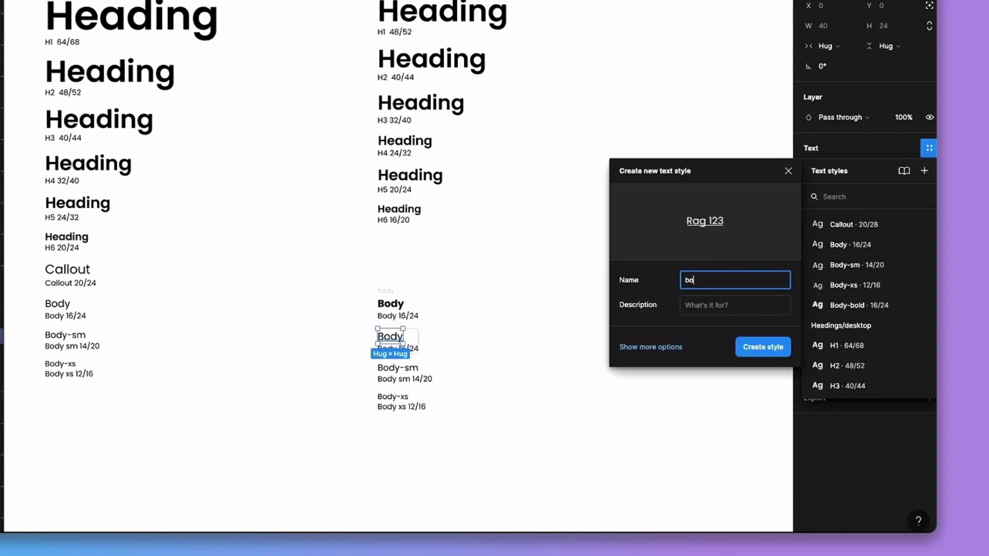
{"action": "key", "text": "BackSpace"}
{"action": "type", "text": "Body-"}
{"action": "key", "text": "Return"}
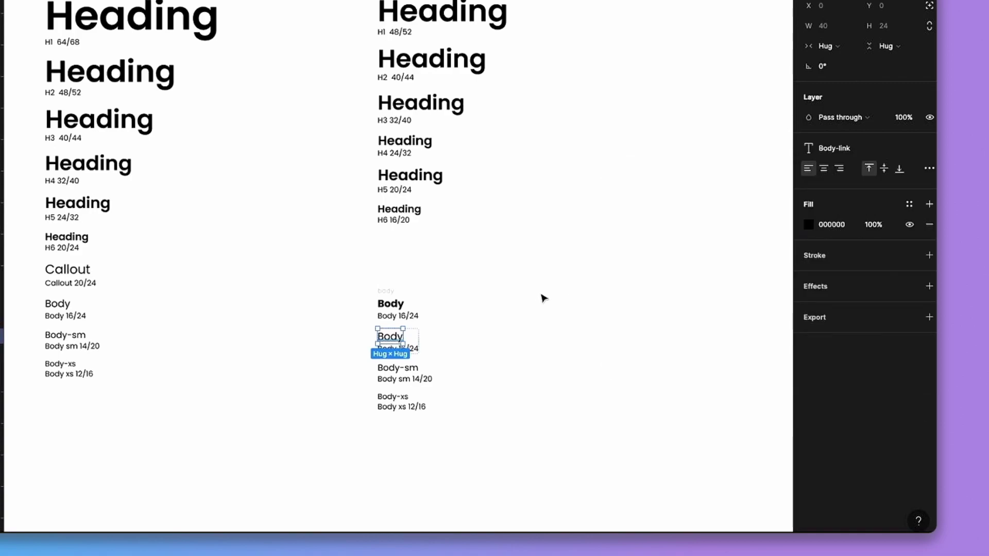
{"action": "left_click", "coordinate": [540, 295]}
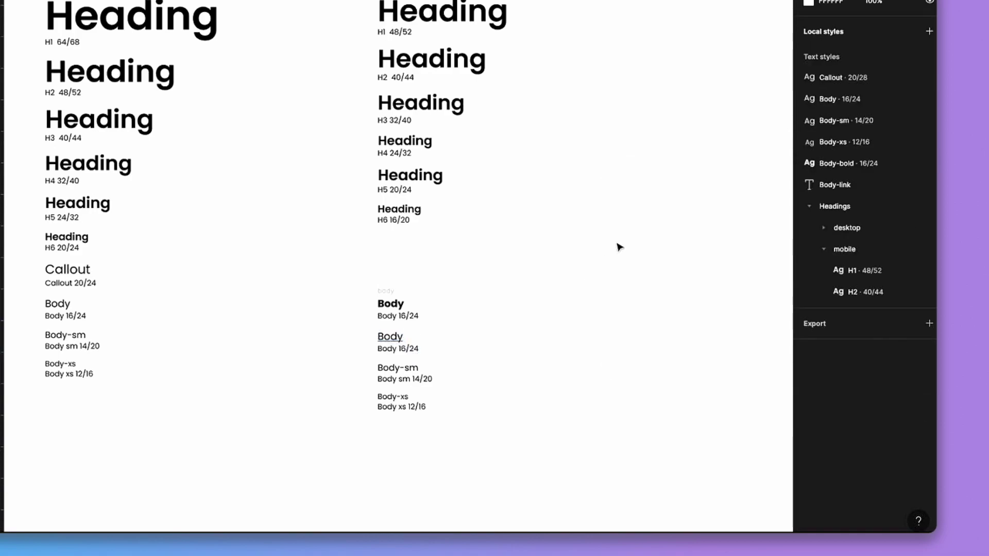
Step: Collapse Headings, then move Body, Body-sm, Body-xs, Body-bold and Body-link into a new 'Body' folder
{"action": "left_click", "coordinate": [810, 206]}
{"action": "left_click", "coordinate": [850, 178]}
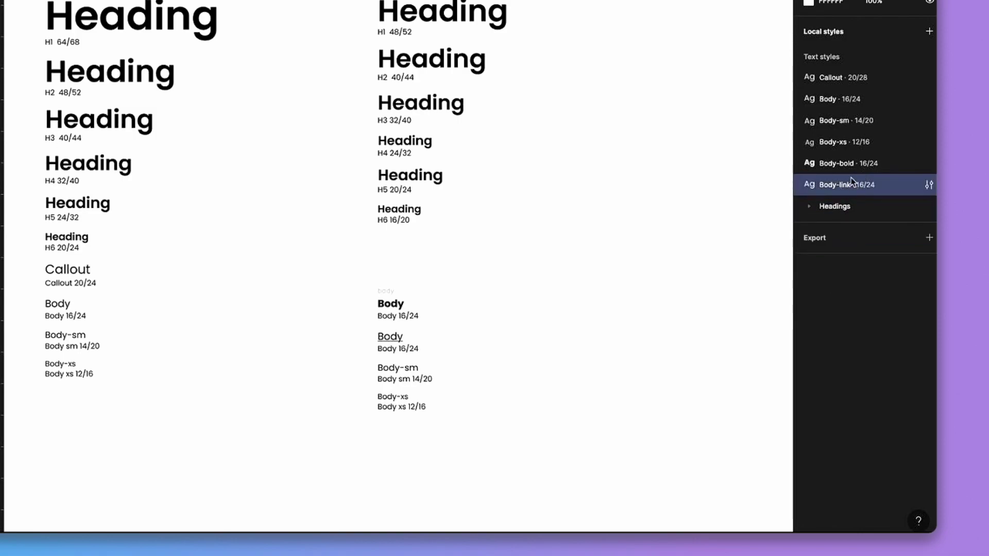
{"action": "left_click", "coordinate": [858, 98], "text": "shift"}
{"action": "right_click", "coordinate": [860, 99]}
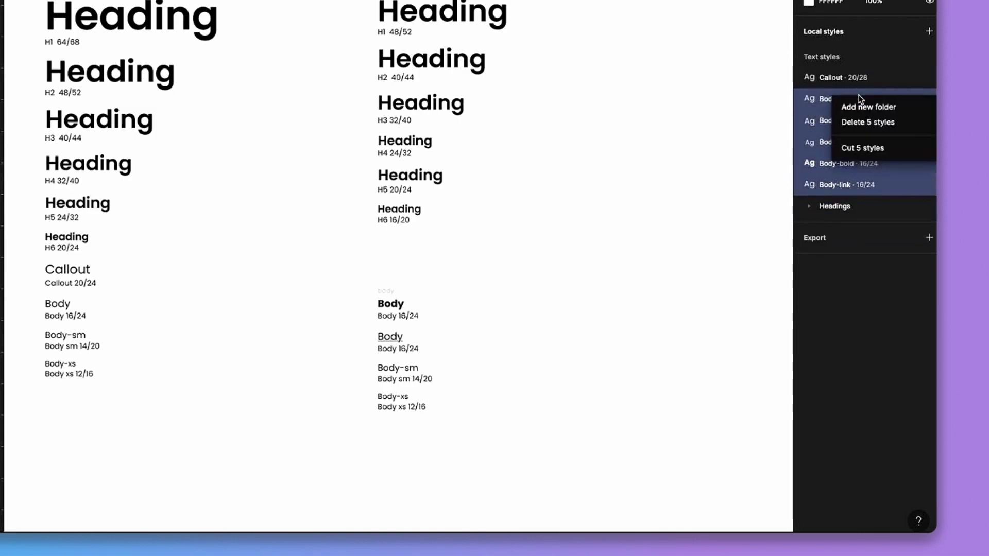
{"action": "left_click", "coordinate": [875, 106]}
{"action": "type", "text": "Body"}
{"action": "key", "text": "Return"}
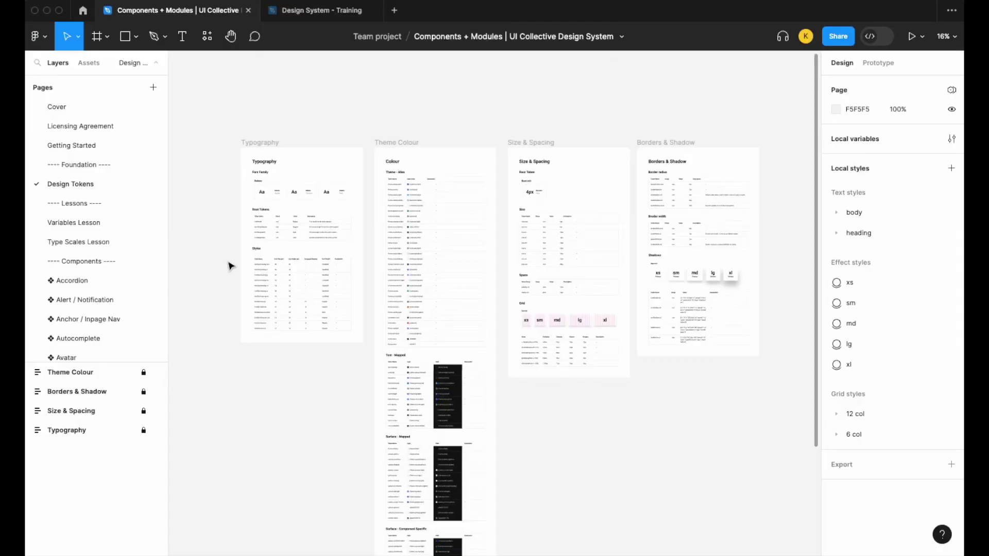
Step: Zoom into the Typography frame's Styles table listing heading and body font sizes
{"action": "scroll", "coordinate": [227, 264], "scroll_direction": "up", "scroll_amount": 5}
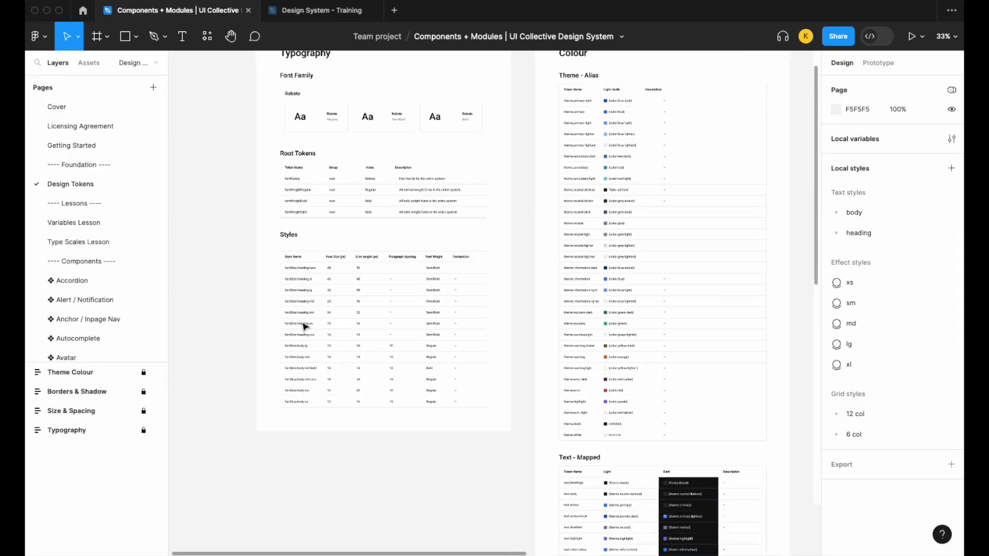
{"action": "scroll", "coordinate": [304, 327], "scroll_direction": "down", "scroll_amount": 2}
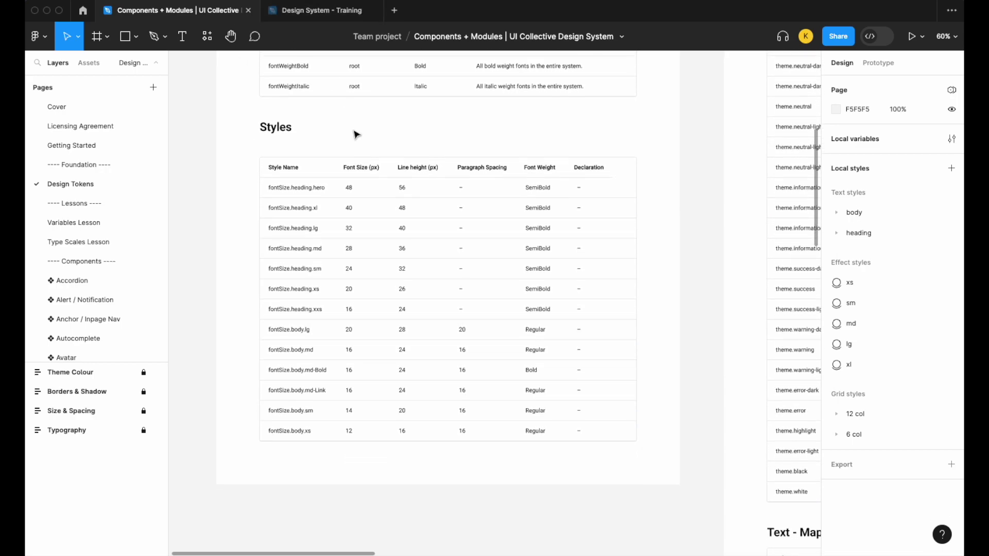